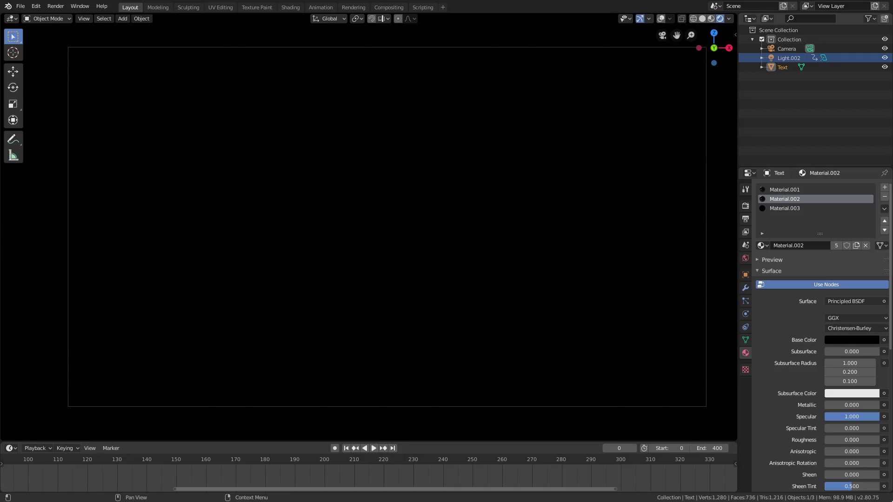
Play the text animation, fit the whole frame range in the timeline and scrub through the light sweep to frame 73
{"action": "left_click", "coordinate": [375, 450]}
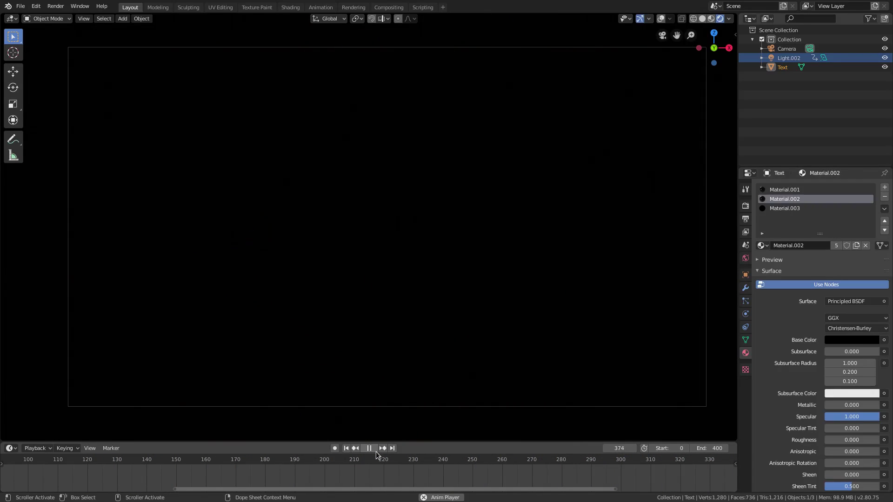
{"action": "left_click", "coordinate": [375, 451]}
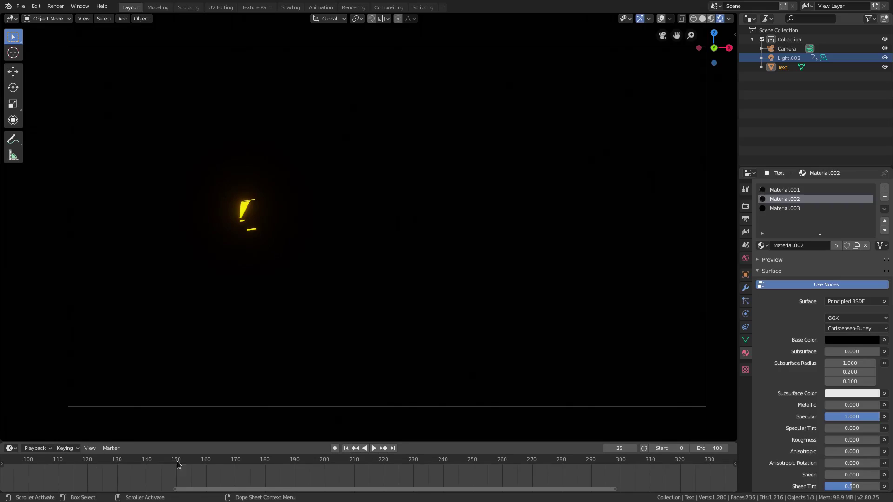
{"action": "key", "text": "Home"}
{"action": "key", "text": "space"}
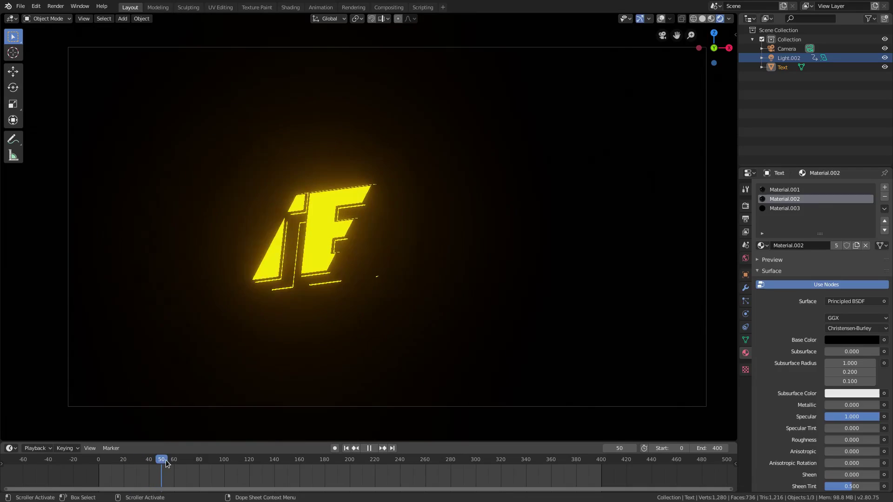
{"action": "left_click_drag", "start_coordinate": [166, 460], "coordinate": [208, 456]}
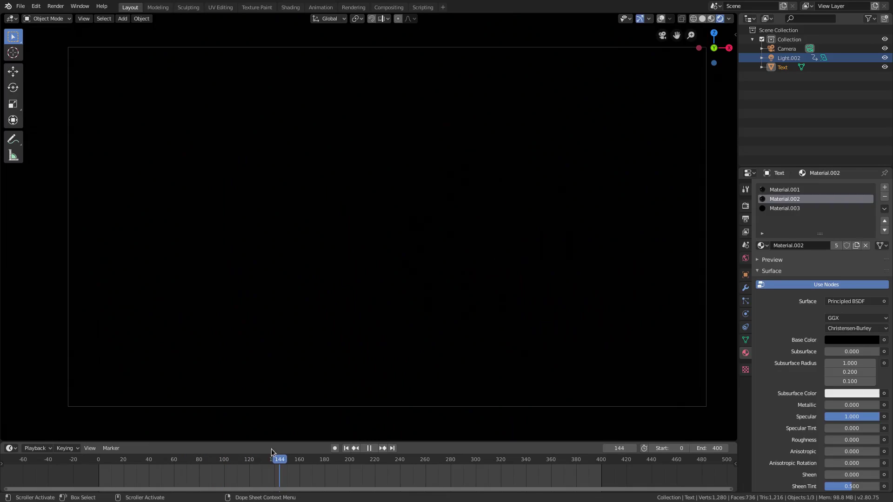
{"action": "left_click_drag", "start_coordinate": [271, 448], "coordinate": [189, 440]}
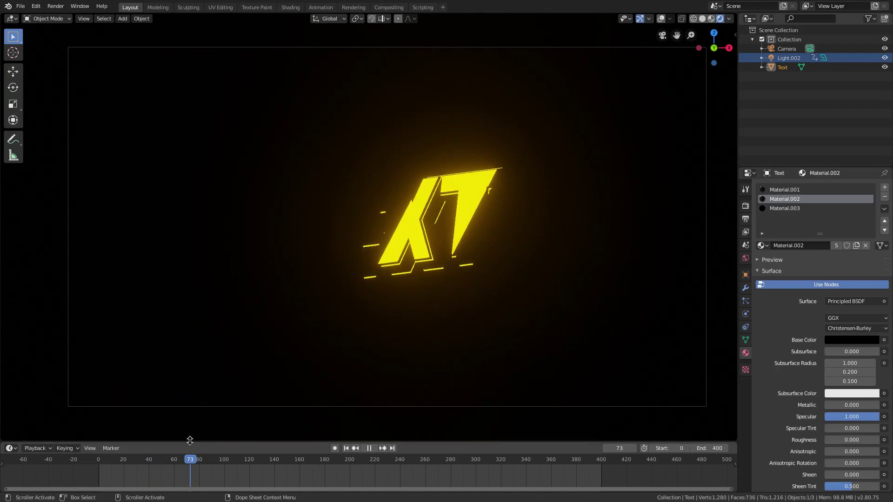
Try a red-orange color on the area light Light.002 and undo the change
{"action": "left_click", "coordinate": [792, 59]}
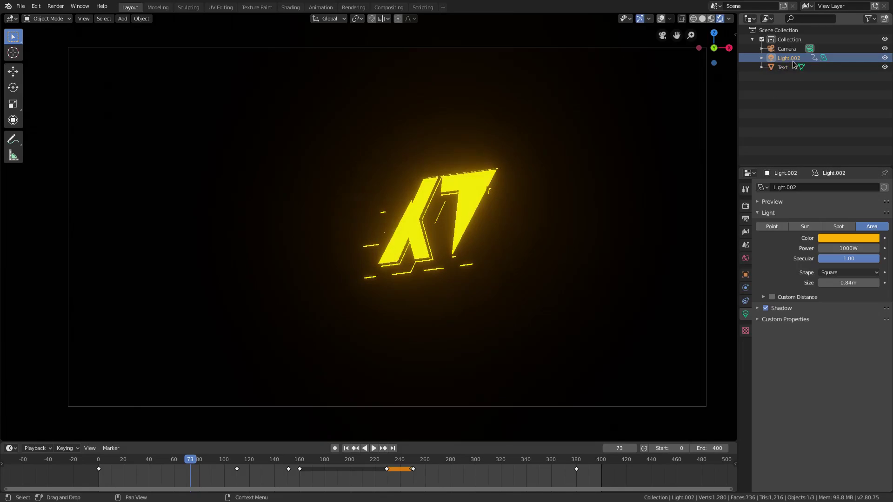
{"action": "left_click", "coordinate": [848, 238]}
{"action": "left_click_drag", "start_coordinate": [844, 158], "coordinate": [819, 181]}
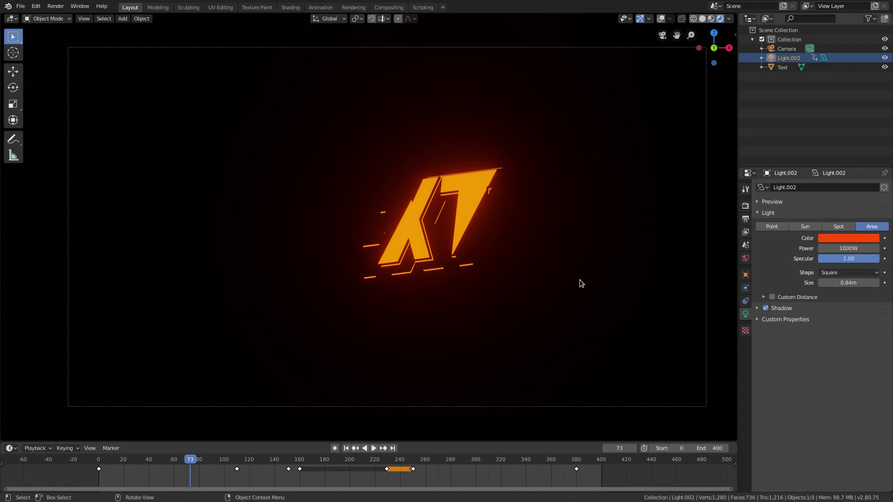
{"action": "left_click", "coordinate": [479, 243]}
{"action": "key", "text": "ctrl+z"}
{"action": "key", "text": "ctrl+z"}
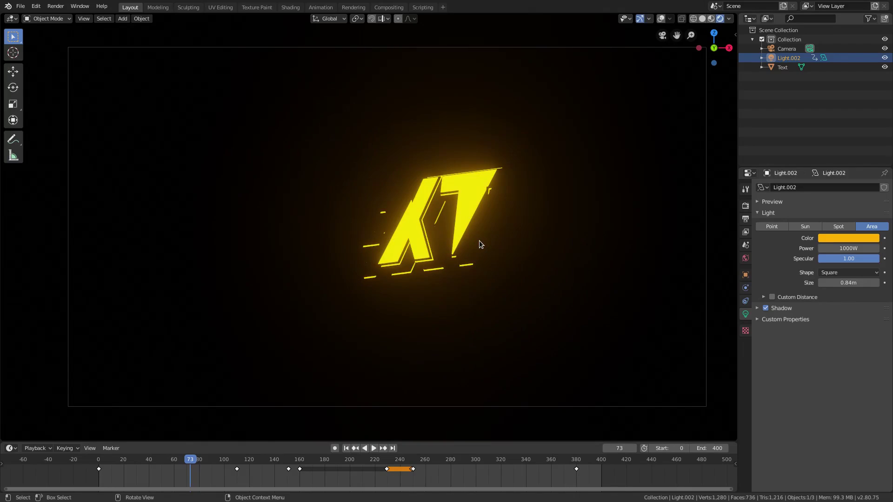
Show the viewport in solid shading with overlays enabled
{"action": "left_click", "coordinate": [702, 17]}
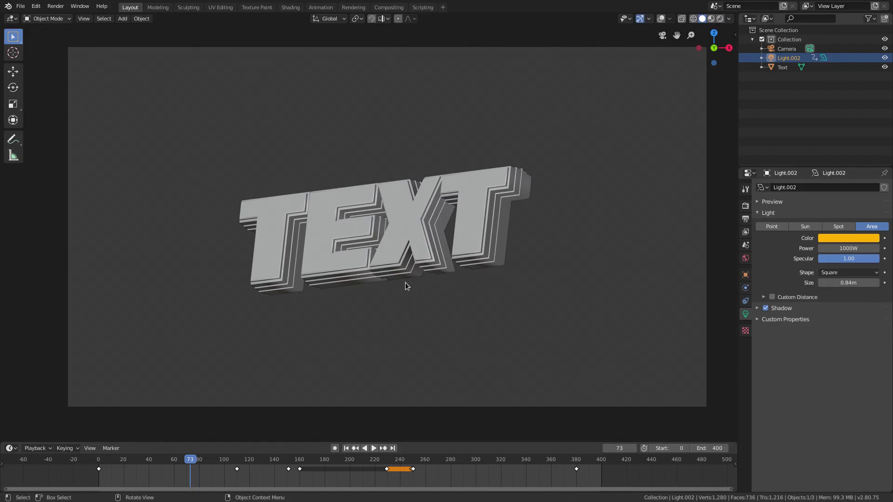
{"action": "scroll", "coordinate": [406, 282], "scroll_direction": "up", "scroll_amount": 2}
{"action": "scroll", "coordinate": [482, 97], "scroll_direction": "down", "scroll_amount": 2}
{"action": "left_click", "coordinate": [660, 19]}
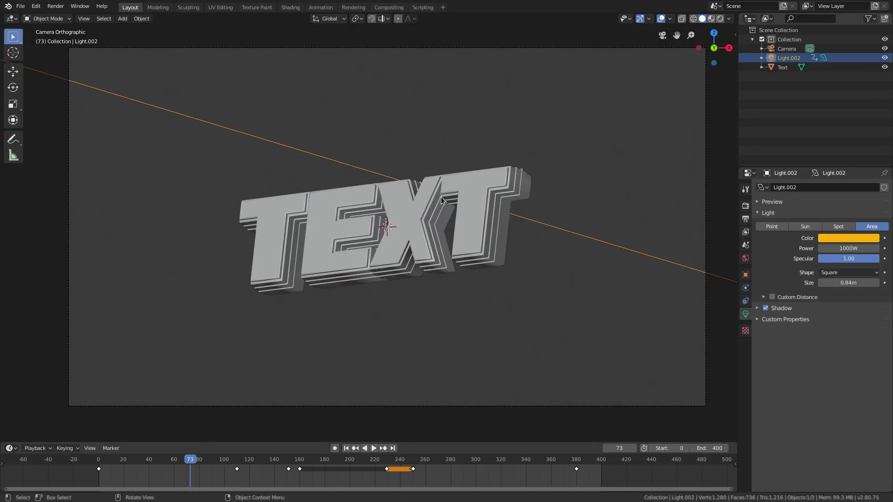
Examine the scene setup from outside the camera, checking the camera's settings and the area light behind the text
{"action": "middle_click_drag", "start_coordinate": [441, 197], "coordinate": [457, 222]}
{"action": "scroll", "coordinate": [449, 255], "scroll_direction": "down", "scroll_amount": 4}
{"action": "scroll", "coordinate": [480, 256], "scroll_direction": "down", "scroll_amount": 1}
{"action": "middle_click_drag", "start_coordinate": [449, 255], "coordinate": [548, 242]}
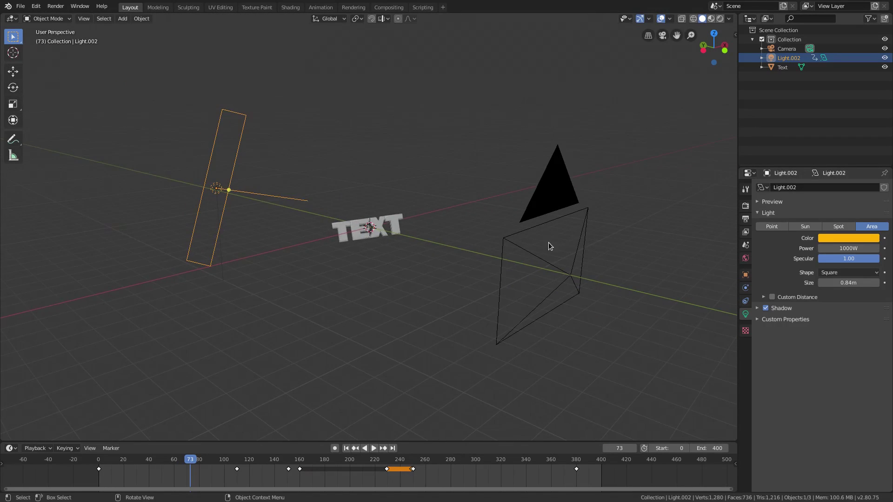
{"action": "left_click", "coordinate": [583, 244]}
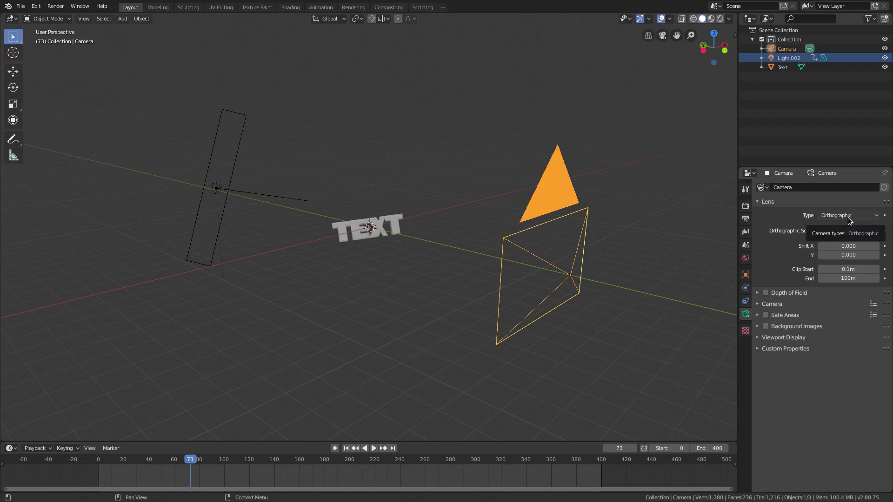
{"action": "left_click", "coordinate": [223, 193]}
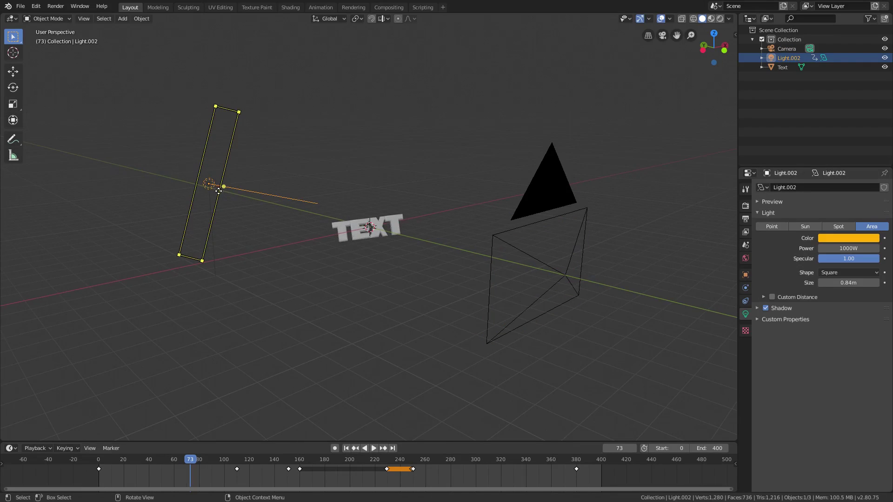
{"action": "scroll", "coordinate": [289, 230], "scroll_direction": "up", "scroll_amount": 2}
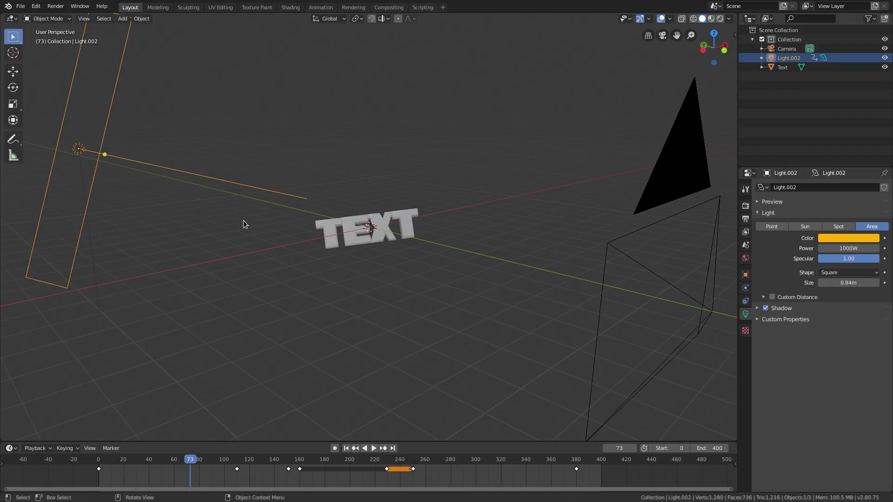
{"action": "left_click", "coordinate": [77, 148]}
Switch to rendered shading and scrub the timeline to frame 110 to examine the light's movement around the text
{"action": "left_click", "coordinate": [720, 19]}
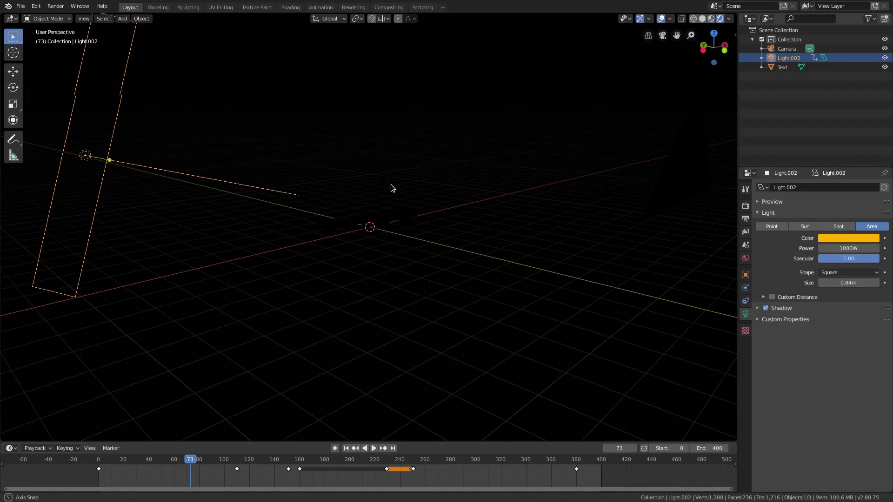
{"action": "key", "text": "space"}
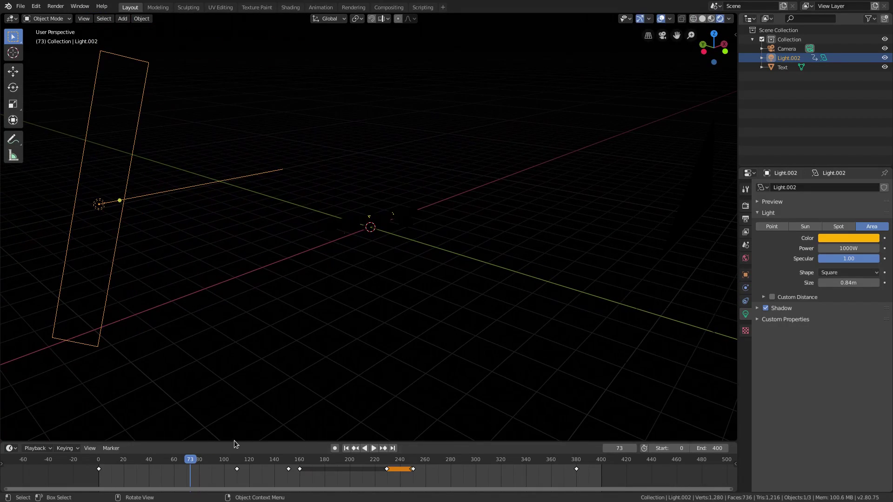
{"action": "left_click_drag", "start_coordinate": [207, 461], "coordinate": [338, 447]}
{"action": "key", "text": "space"}
{"action": "middle_click_drag", "start_coordinate": [347, 353], "coordinate": [355, 370]}
{"action": "left_click_drag", "start_coordinate": [339, 461], "coordinate": [234, 462]}
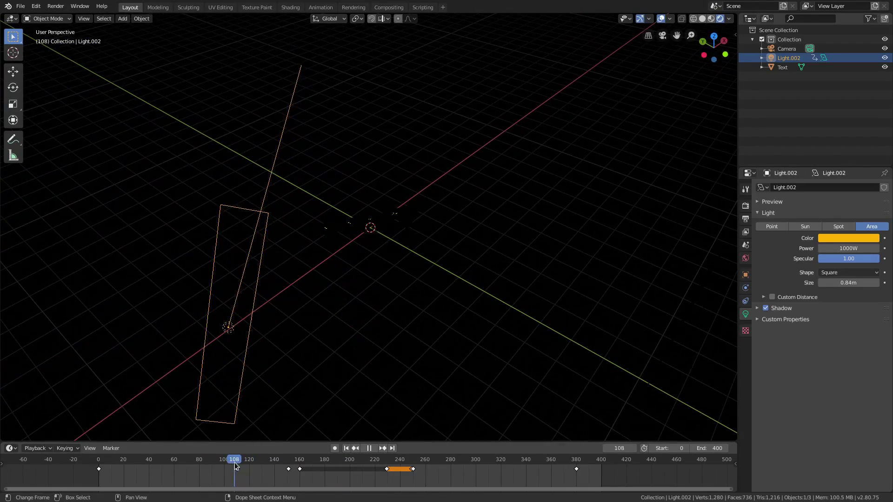
{"action": "middle_click_drag", "start_coordinate": [379, 237], "coordinate": [355, 231]}
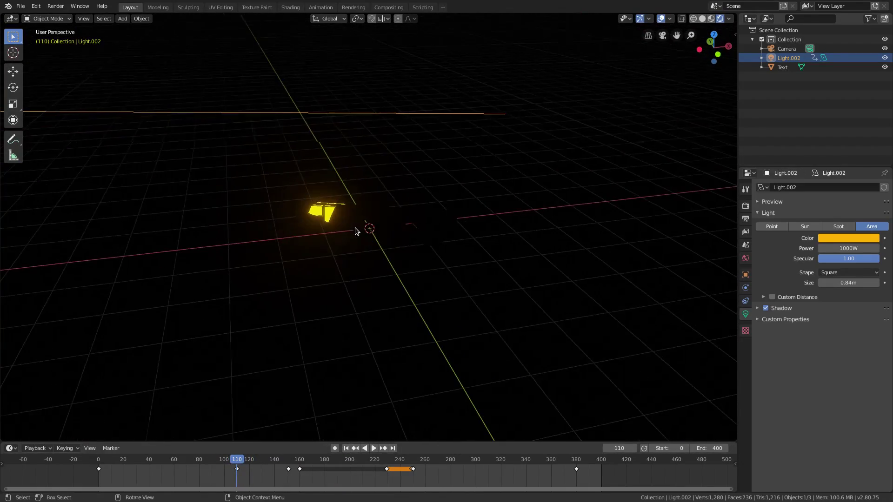
Switch to solid shading and examine the text and light from several angles at frame 83
{"action": "left_click", "coordinate": [702, 19]}
{"action": "middle_click_drag", "start_coordinate": [483, 203], "coordinate": [462, 203]}
{"action": "middle_click_drag", "start_coordinate": [408, 260], "coordinate": [354, 316]}
{"action": "left_click_drag", "start_coordinate": [244, 469], "coordinate": [202, 461]}
{"action": "middle_click_drag", "start_coordinate": [339, 272], "coordinate": [550, 174]}
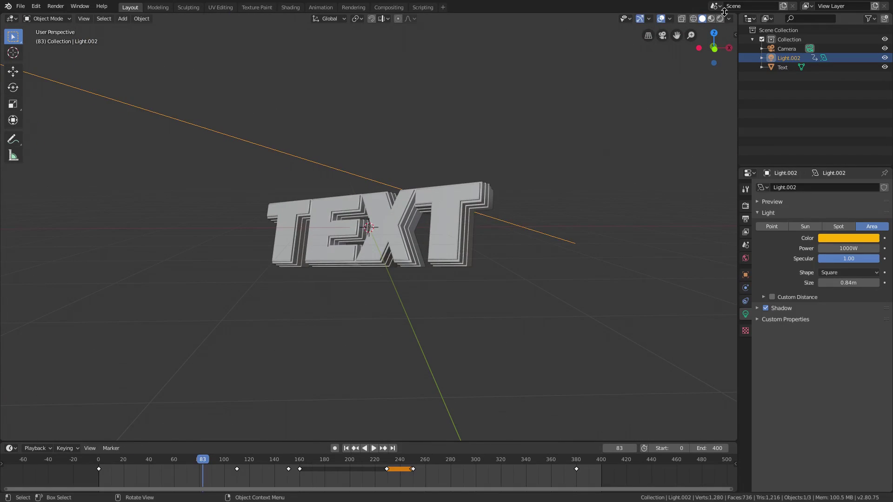
Set the viewport to material preview with Scene Lights enabled, at frame 70
{"action": "left_click", "coordinate": [712, 20]}
{"action": "middle_click_drag", "start_coordinate": [447, 322], "coordinate": [441, 302]}
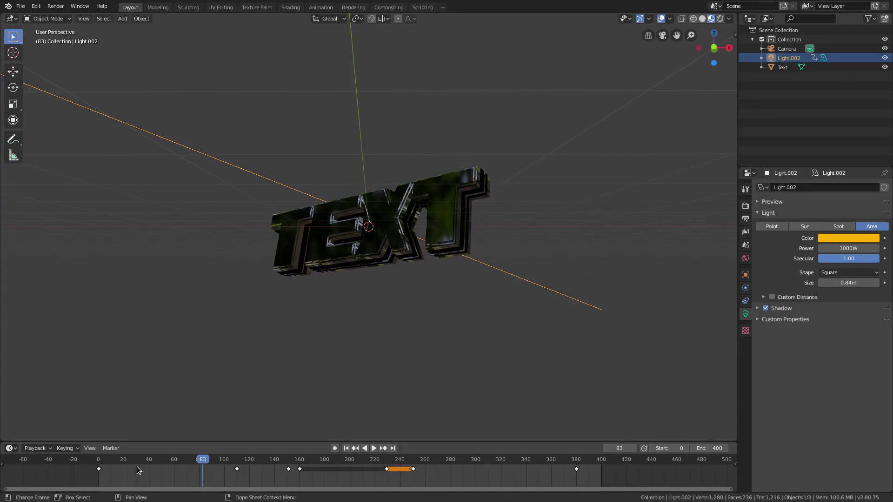
{"action": "left_click", "coordinate": [112, 460]}
{"action": "key", "text": "space"}
{"action": "left_click", "coordinate": [729, 18]}
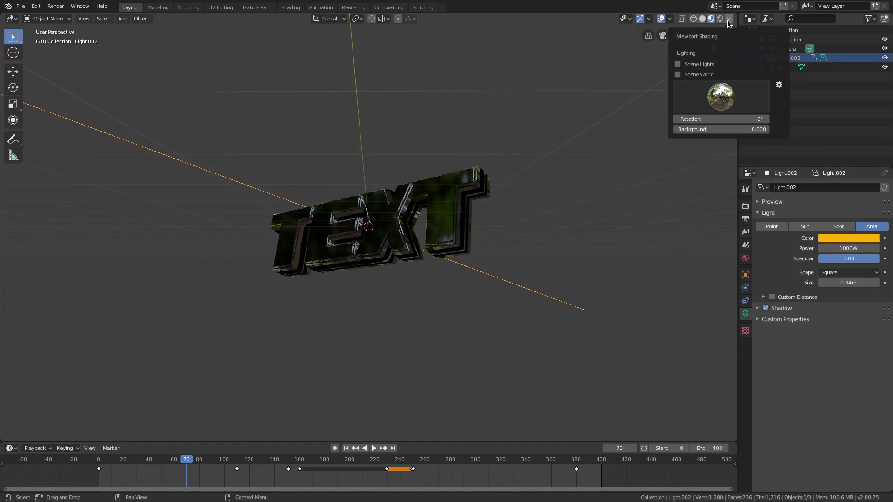
{"action": "key", "text": "space"}
{"action": "left_click", "coordinate": [678, 64]}
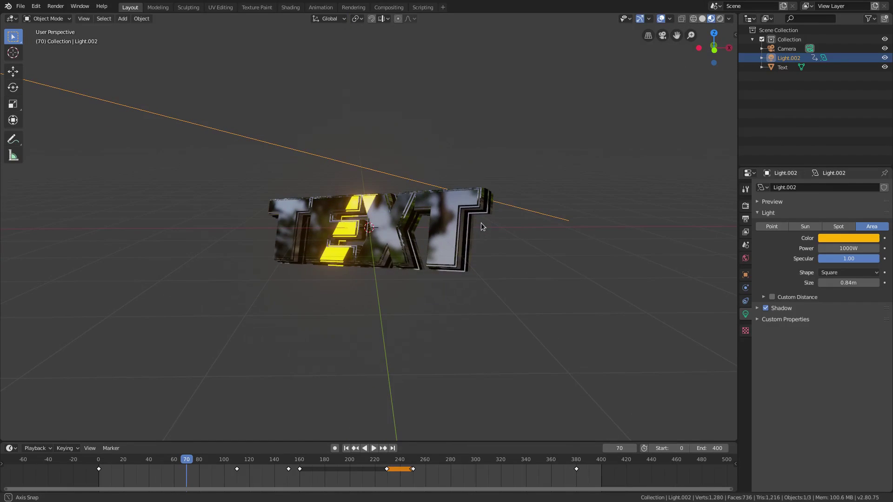
Scrub the light sweep across the text to frame 136 and return to the camera view
{"action": "key", "text": "alt+a"}
{"action": "left_click_drag", "start_coordinate": [152, 461], "coordinate": [259, 460]}
{"action": "key", "text": "space"}
{"action": "key", "text": "KP_0"}
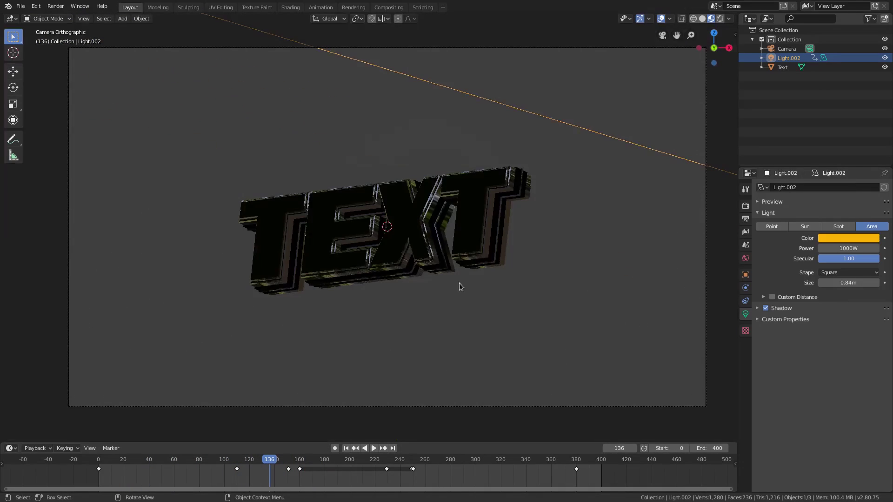
Examine the light reflections on the text's edges through the camera by scrubbing between frames 110 and 140
{"action": "key", "text": "space"}
{"action": "left_click_drag", "start_coordinate": [198, 458], "coordinate": [237, 461]}
{"action": "left_click", "coordinate": [369, 448]}
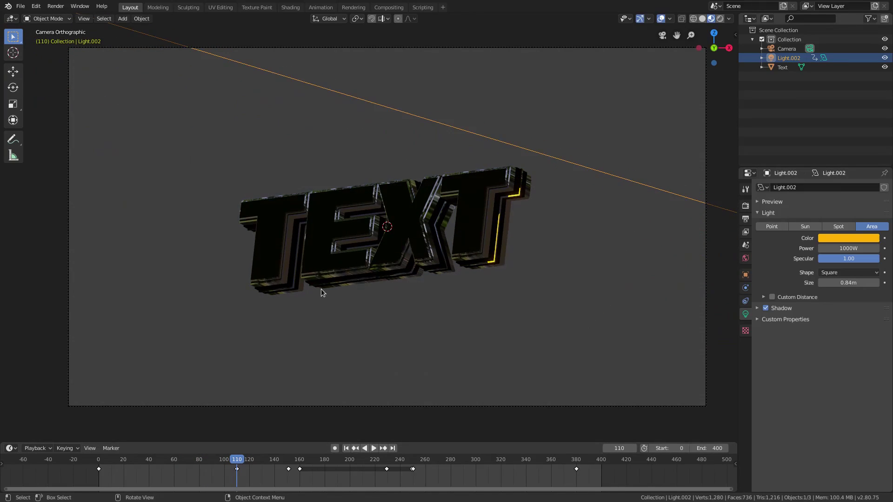
{"action": "scroll", "coordinate": [321, 279], "scroll_direction": "down", "scroll_amount": 7}
{"action": "key", "text": "space"}
{"action": "mouse_move", "coordinate": [236, 459]}
{"action": "left_mouse_down"}
{"action": "mouse_move", "coordinate": [300, 460]}
{"action": "mouse_move", "coordinate": [193, 461]}
{"action": "mouse_move", "coordinate": [275, 462]}
{"action": "left_mouse_up"}
{"action": "key", "text": "space"}
{"action": "scroll", "coordinate": [513, 186], "scroll_direction": "up", "scroll_amount": 6}
Switch to rendered shading and inspect the glowing reflections on the letters up close at frame 60
{"action": "left_click", "coordinate": [719, 19]}
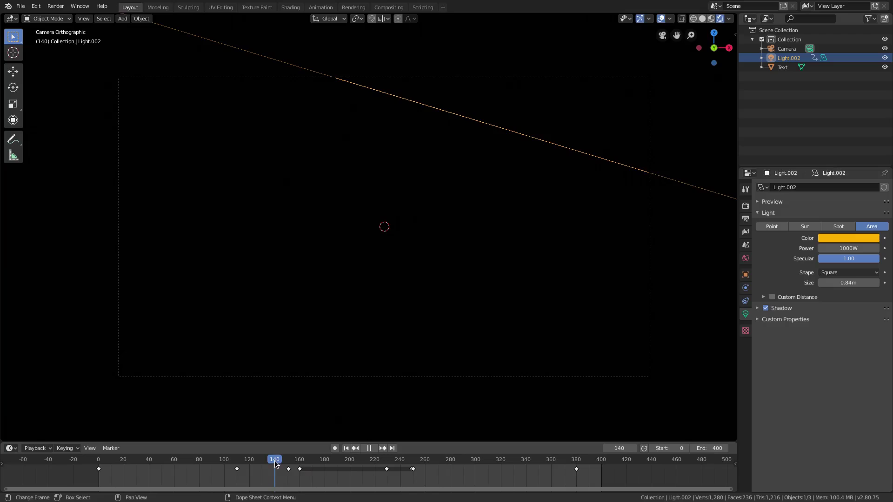
{"action": "key", "text": "space"}
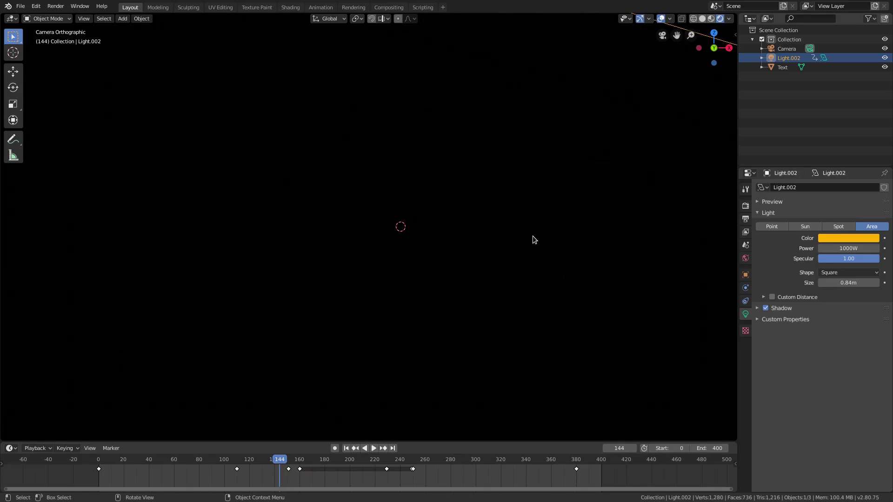
{"action": "left_click_drag", "start_coordinate": [254, 462], "coordinate": [173, 460]}
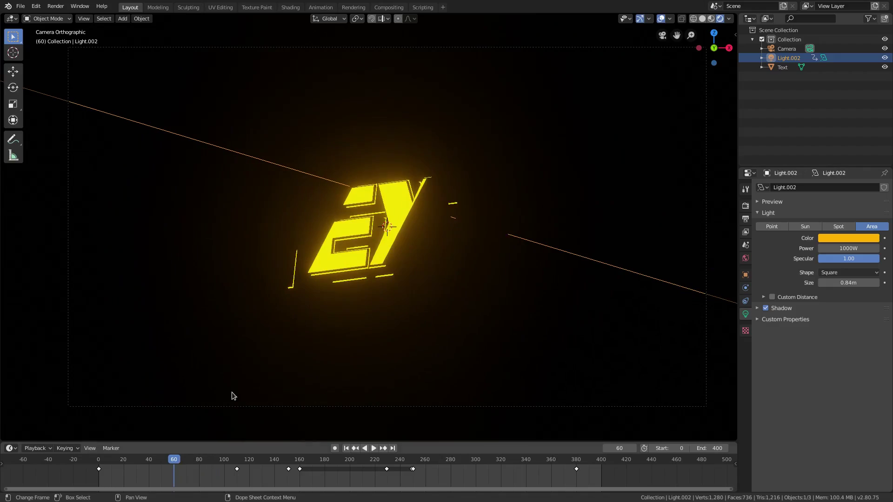
{"action": "scroll", "coordinate": [416, 204], "scroll_direction": "up", "scroll_amount": 4}
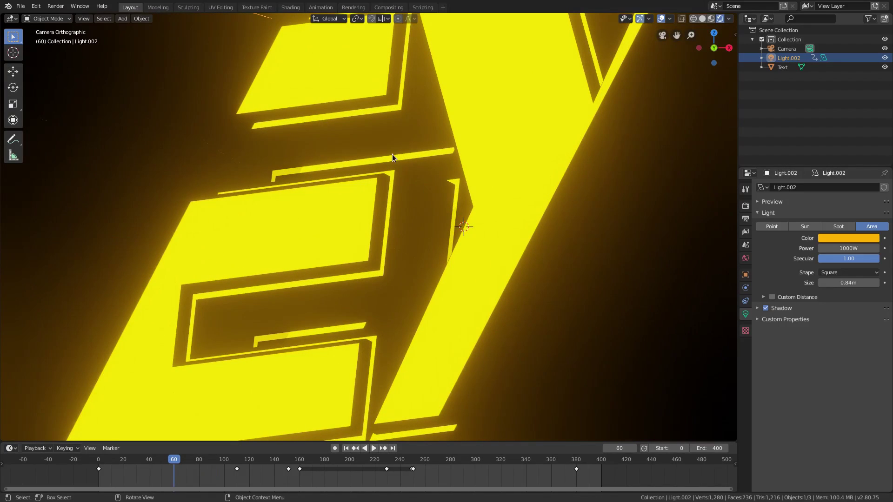
{"action": "scroll", "coordinate": [401, 224], "scroll_direction": "down", "scroll_amount": 5}
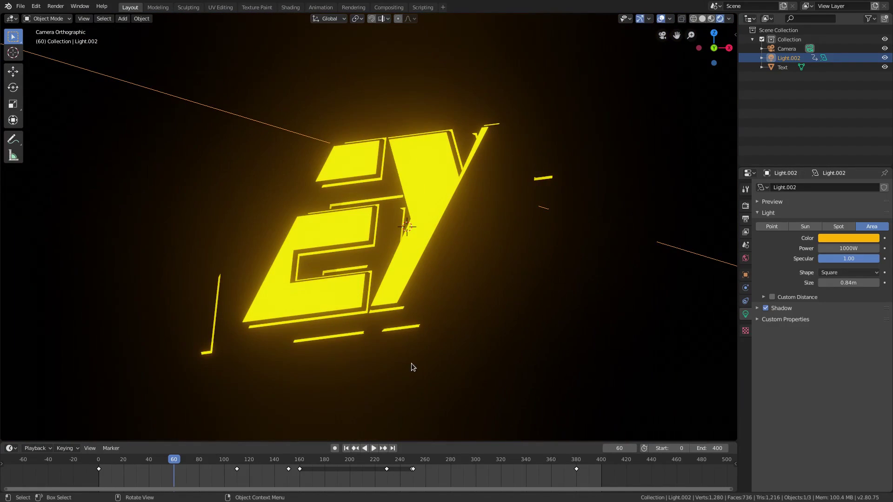
Scrub between frames 134 and 164 to examine how the light changes direction around its keyframes
{"action": "left_click_drag", "start_coordinate": [186, 460], "coordinate": [267, 460]}
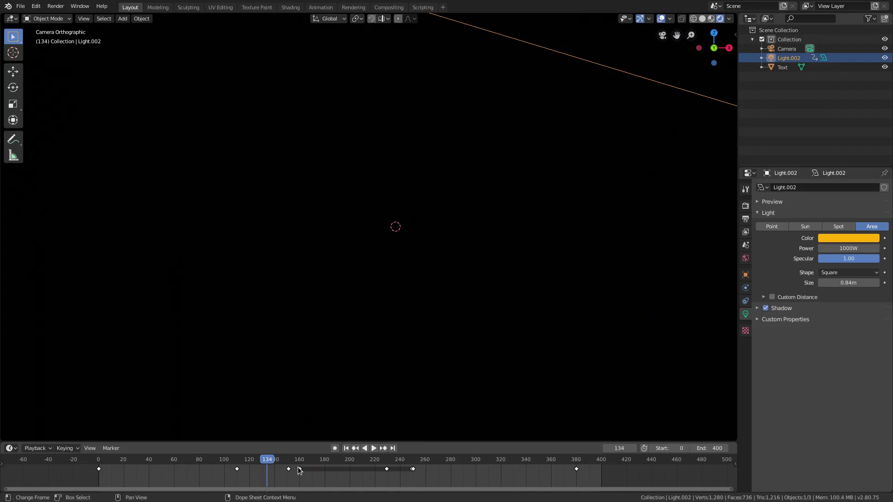
{"action": "scroll", "coordinate": [608, 289], "scroll_direction": "down", "scroll_amount": 4}
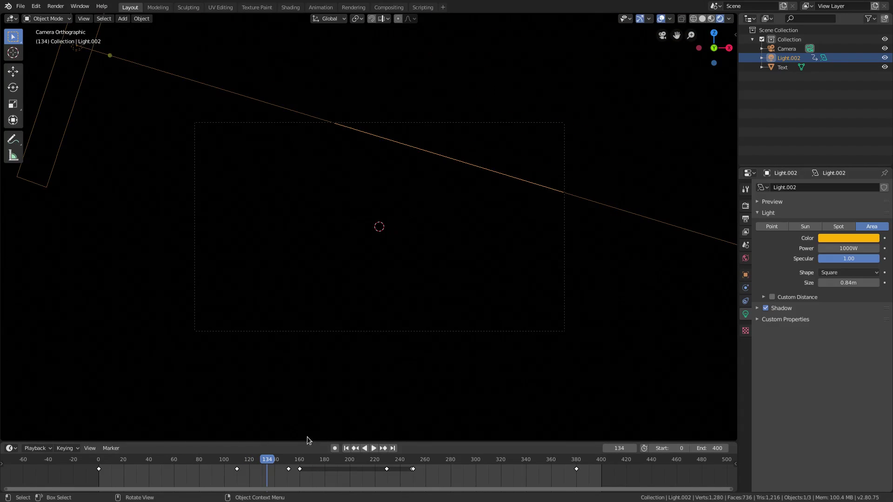
{"action": "key", "text": "space"}
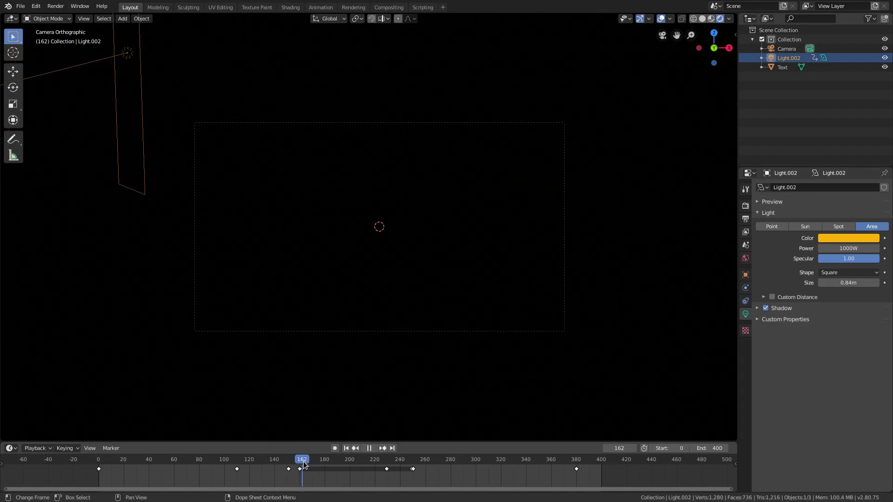
{"action": "left_click_drag", "start_coordinate": [303, 464], "coordinate": [285, 467]}
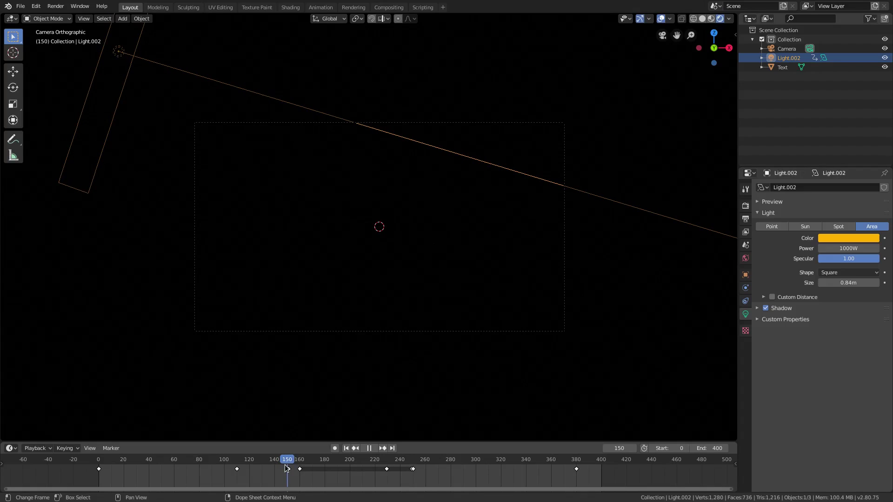
{"action": "key", "text": "Escape"}
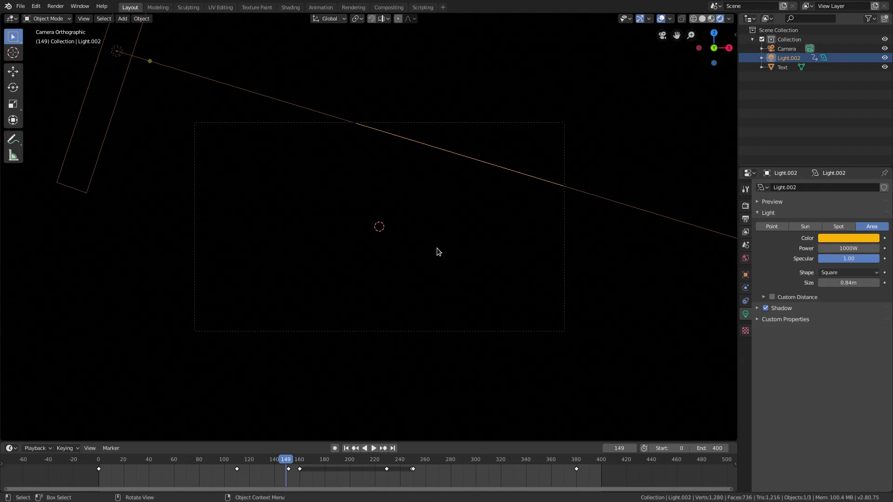
{"action": "key", "text": "space"}
{"action": "left_click_drag", "start_coordinate": [285, 465], "coordinate": [305, 463]}
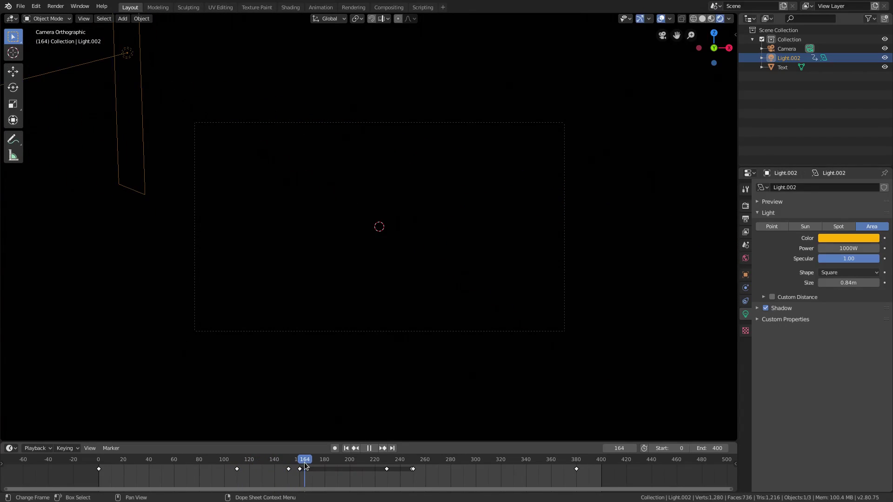
Scrub forward to frame 249 and examine the light's closely spaced keyframes at frames 249 and 250
{"action": "key", "text": "space"}
{"action": "key", "text": "Home"}
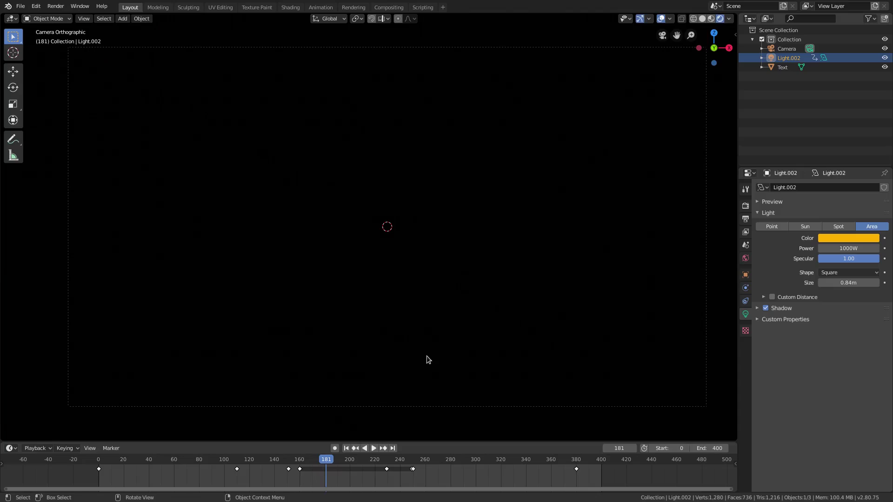
{"action": "left_click", "coordinate": [342, 462]}
{"action": "scroll", "coordinate": [343, 281], "scroll_direction": "down", "scroll_amount": 3}
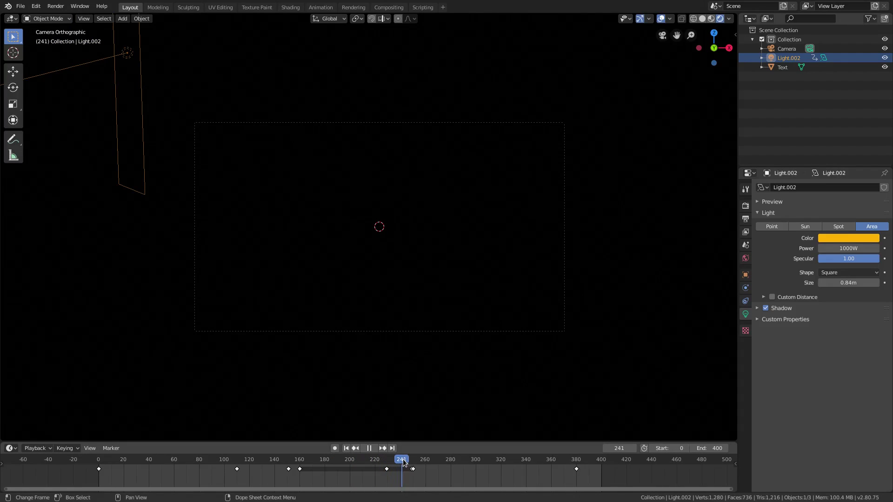
{"action": "key", "text": "space"}
{"action": "scroll", "coordinate": [298, 473], "scroll_direction": "up", "scroll_amount": 4}
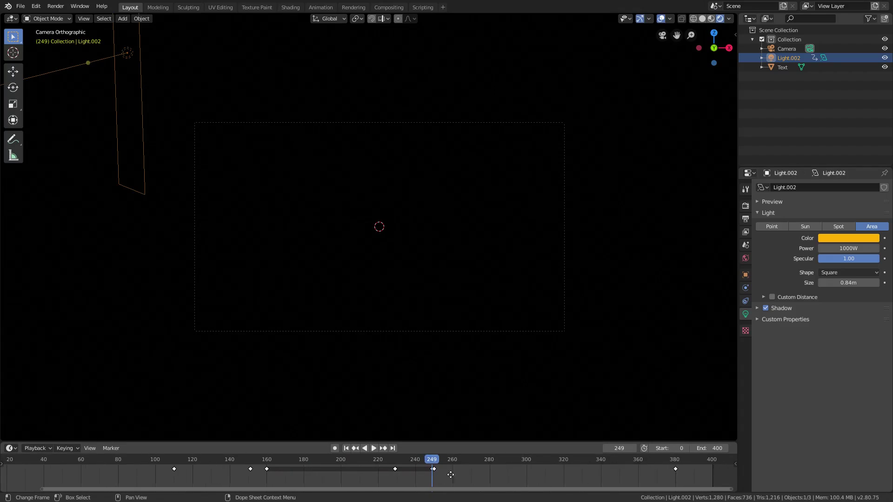
{"action": "scroll", "coordinate": [298, 473], "scroll_direction": "up", "scroll_amount": 5}
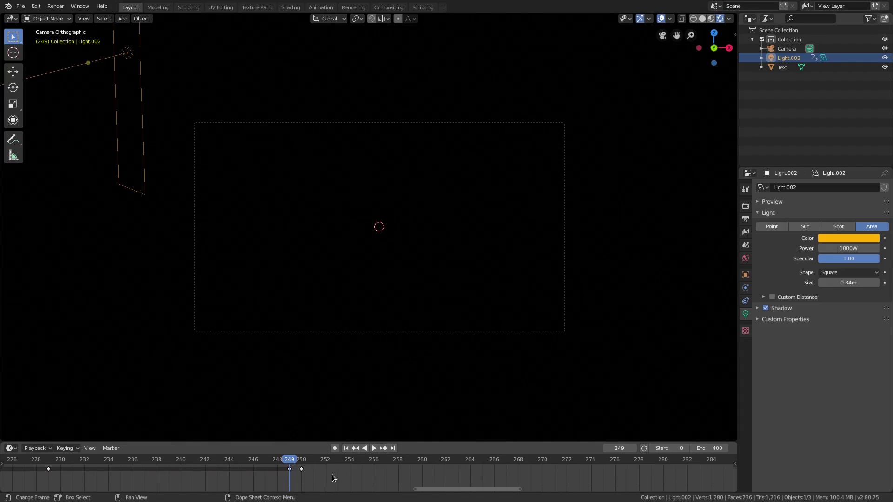
Step back and forth between frames 249 and 250 to compare the light's position and the reflections on the letters
{"action": "key", "text": "Right"}
{"action": "key", "text": "Left"}
{"action": "key", "text": "Right"}
{"action": "key", "text": "Left"}
{"action": "key", "text": "Right"}
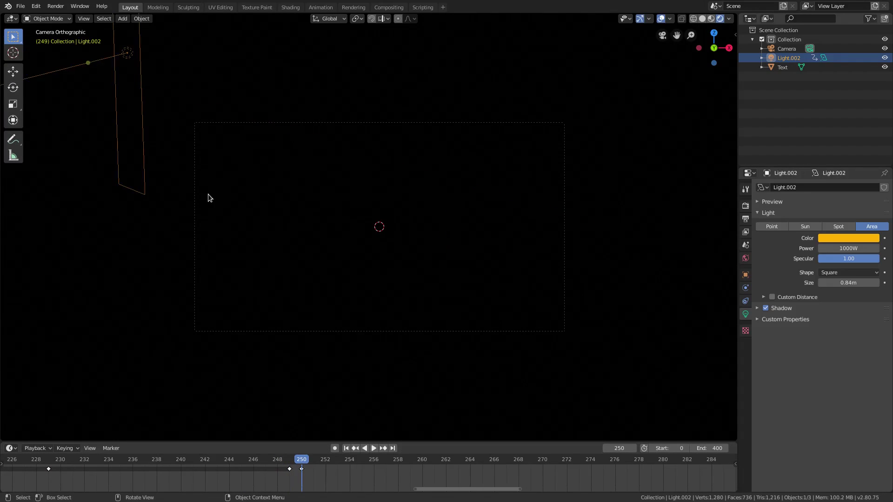
{"action": "key", "text": "Left"}
{"action": "key", "text": "Right"}
{"action": "key", "text": "Left"}
{"action": "scroll", "coordinate": [208, 260], "scroll_direction": "down", "scroll_amount": 1}
{"action": "key", "text": "Right"}
{"action": "scroll", "coordinate": [456, 219], "scroll_direction": "up", "scroll_amount": 6}
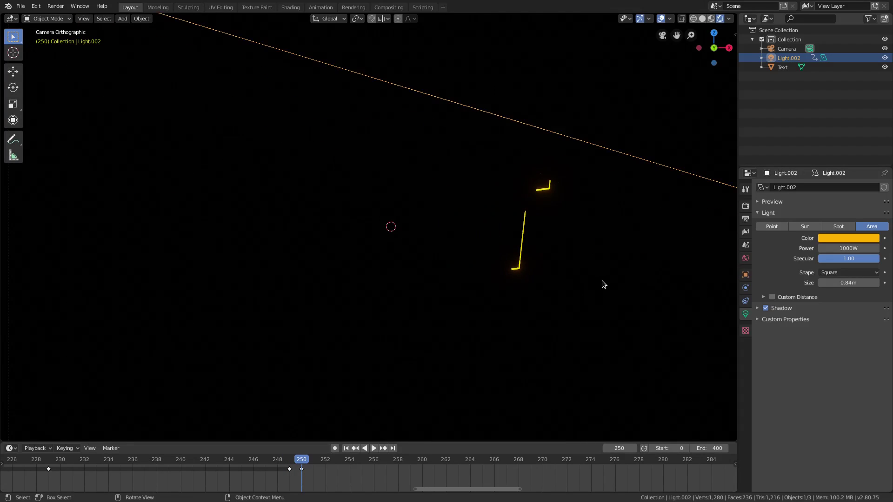
Advance from frame 250 to 264 to examine how the reflections spread over the last letter
{"action": "key", "text": "Right"}
{"action": "key", "text": "Right"}
{"action": "key", "text": "Right"}
{"action": "key", "text": "Right"}
{"action": "scroll", "coordinate": [515, 278], "scroll_direction": "down", "scroll_amount": 5}
{"action": "left_click_drag", "start_coordinate": [372, 464], "coordinate": [471, 464]}
{"action": "scroll", "coordinate": [428, 468], "scroll_direction": "down", "scroll_amount": 5}
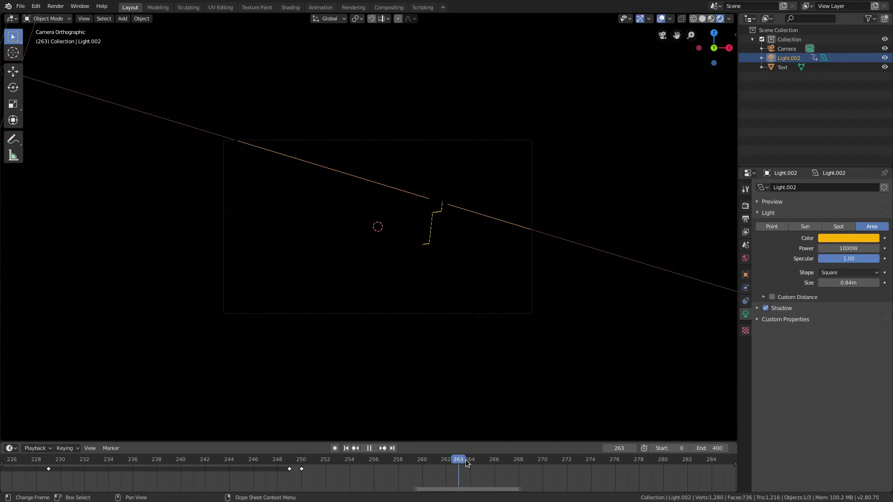
{"action": "scroll", "coordinate": [425, 469], "scroll_direction": "down", "scroll_amount": 2}
Try moving the light's keyframe at frame 249 to frame 244, and go to frame 249
{"action": "left_click", "coordinate": [315, 468]}
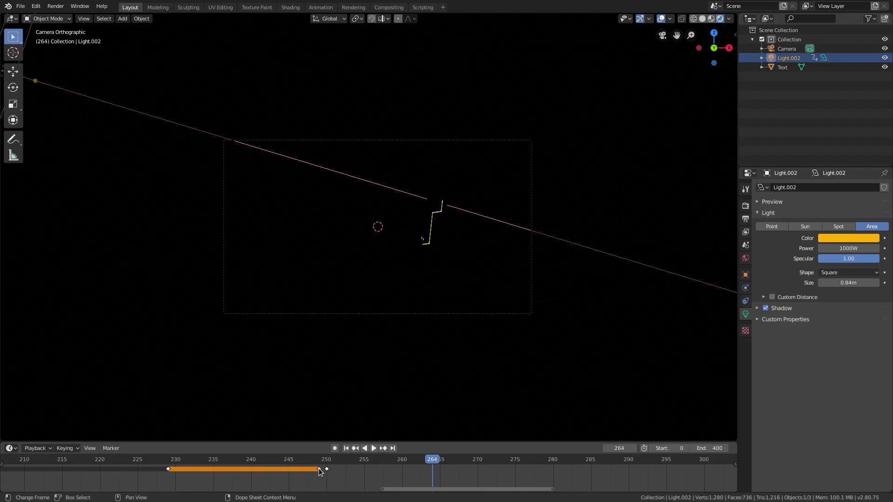
{"action": "key", "text": "g"}
{"action": "left_click", "coordinate": [277, 471]}
{"action": "left_click_drag", "start_coordinate": [262, 459], "coordinate": [319, 459]}
{"action": "scroll", "coordinate": [516, 302], "scroll_direction": "up", "scroll_amount": 5}
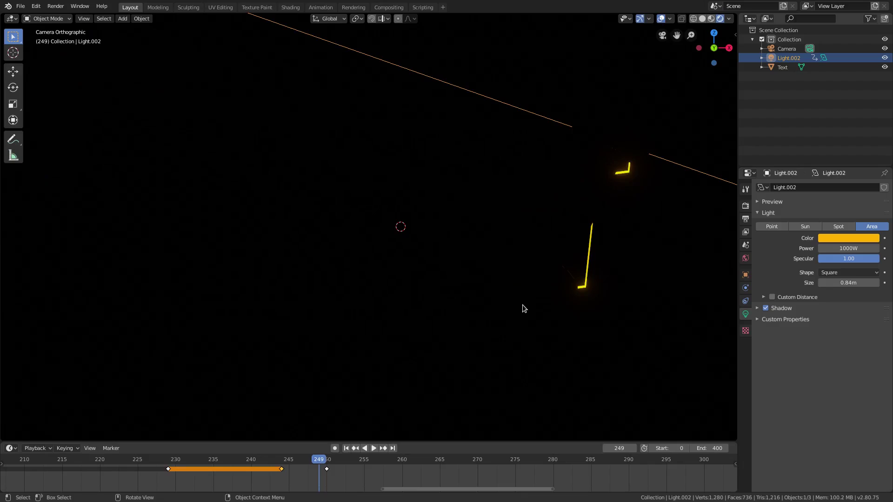
Step between frames 247 and 249 to examine the light's in-between motion with the wider keyframe gap
{"action": "key", "text": "Left"}
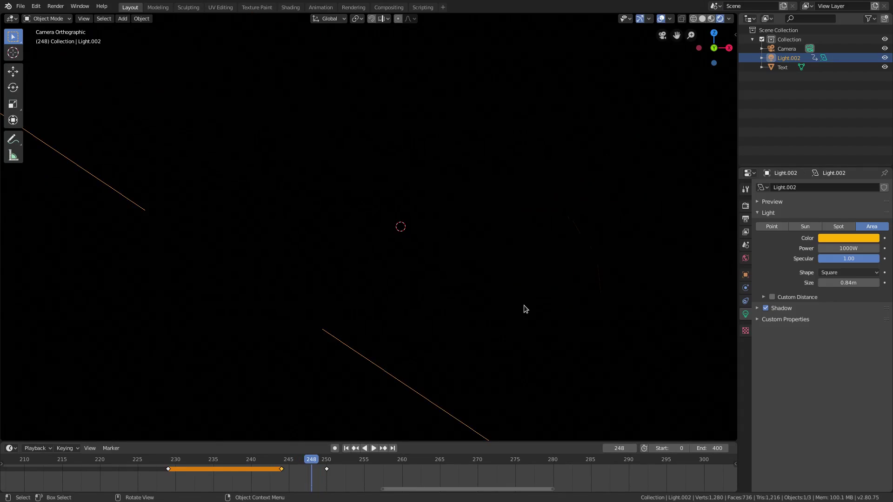
{"action": "key", "text": "Left"}
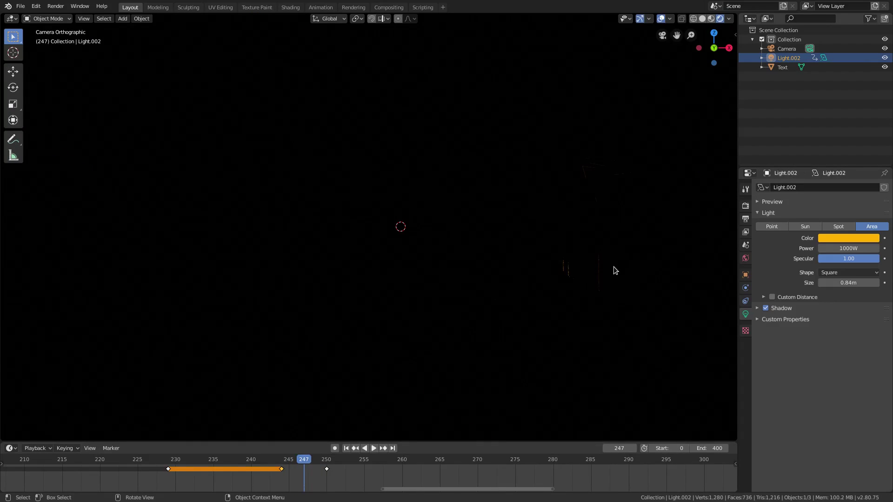
{"action": "key", "text": "Right"}
{"action": "key", "text": "Right"}
Move the light's keyframe at frame 244 back to frame 249
{"action": "key", "text": "x"}
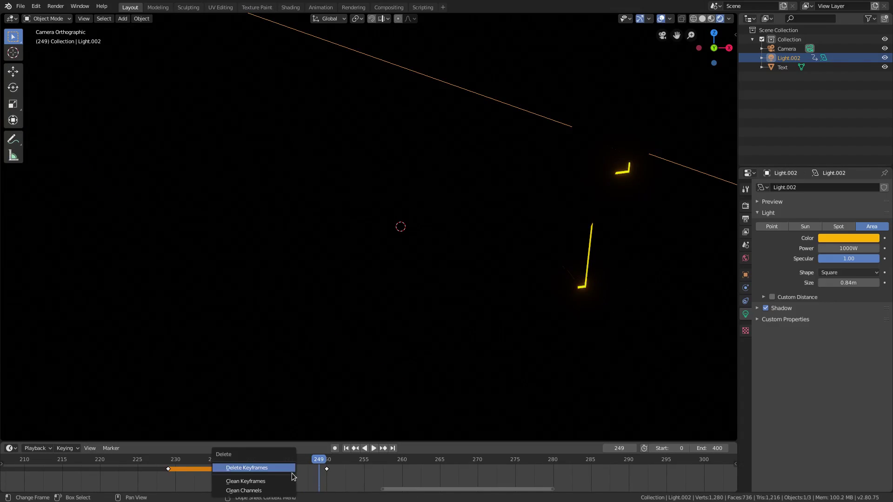
{"action": "key", "text": "g"}
{"action": "left_click", "coordinate": [343, 470]}
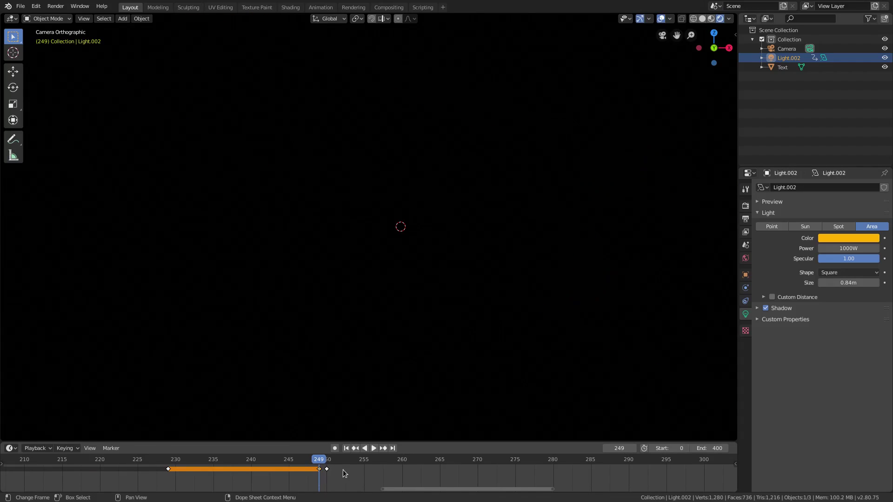
Check the light's jump at frame 250, return to frame 228 and play the second light sweep
{"action": "scroll", "coordinate": [512, 309], "scroll_direction": "down", "scroll_amount": 3}
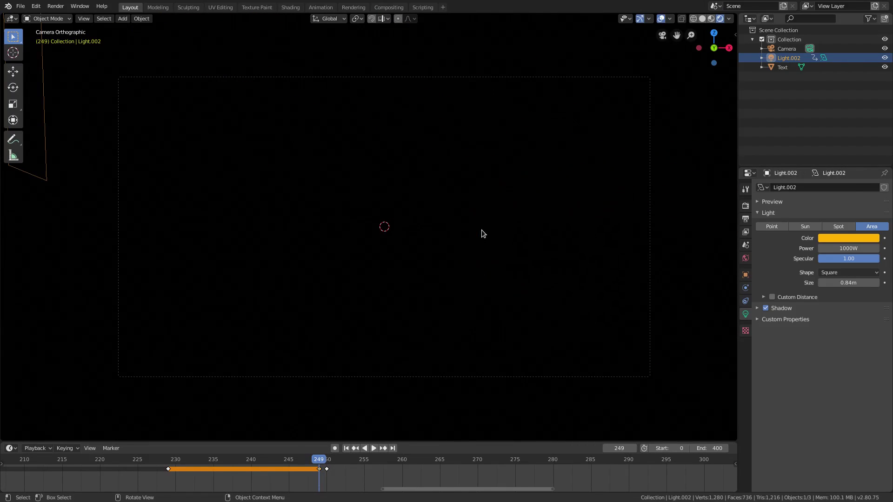
{"action": "key", "text": "Right"}
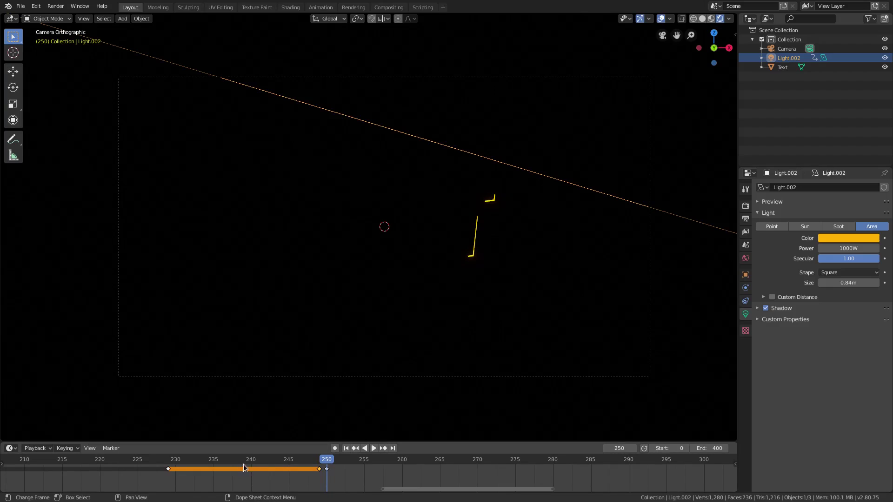
{"action": "left_click_drag", "start_coordinate": [281, 462], "coordinate": [375, 464]}
{"action": "key", "text": "space"}
{"action": "left_click_drag", "start_coordinate": [266, 462], "coordinate": [161, 463]}
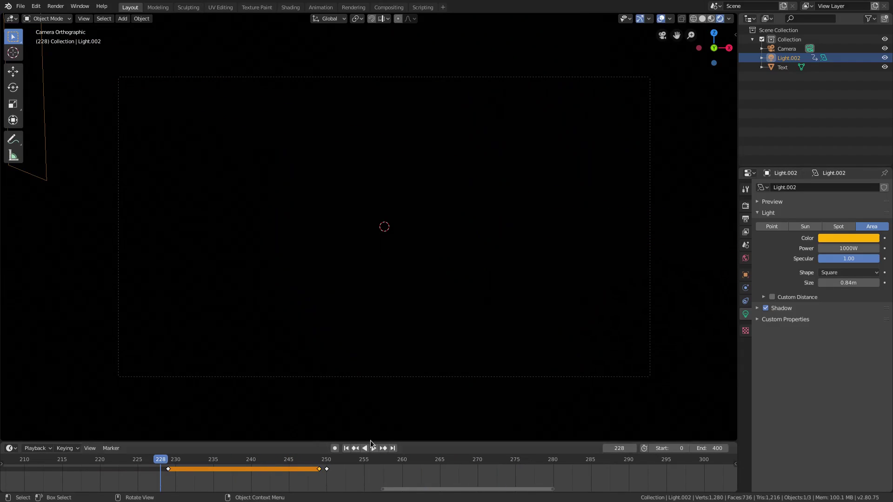
{"action": "left_click", "coordinate": [374, 447]}
{"action": "left_click", "coordinate": [376, 448]}
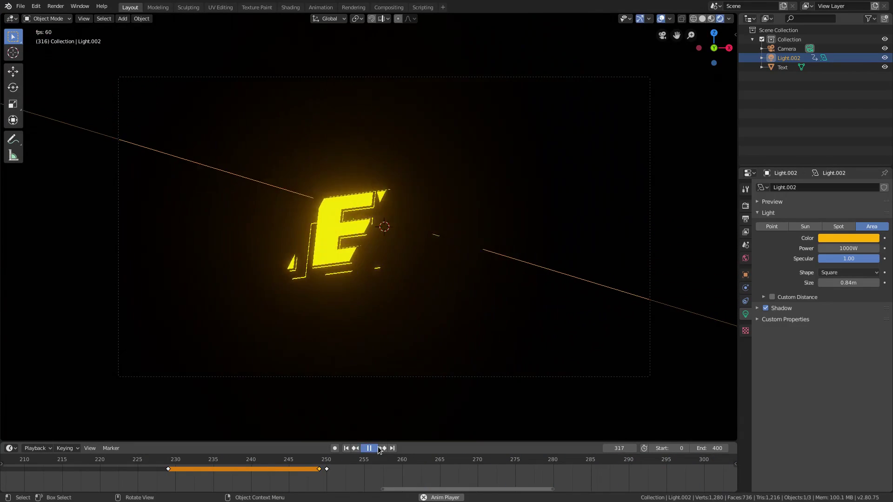
Scrub to the light's last keyframe at frame 380 and play the ending of the animation
{"action": "scroll", "coordinate": [423, 470], "scroll_direction": "down", "scroll_amount": 10}
{"action": "middle_click_drag", "start_coordinate": [461, 474], "coordinate": [193, 481]}
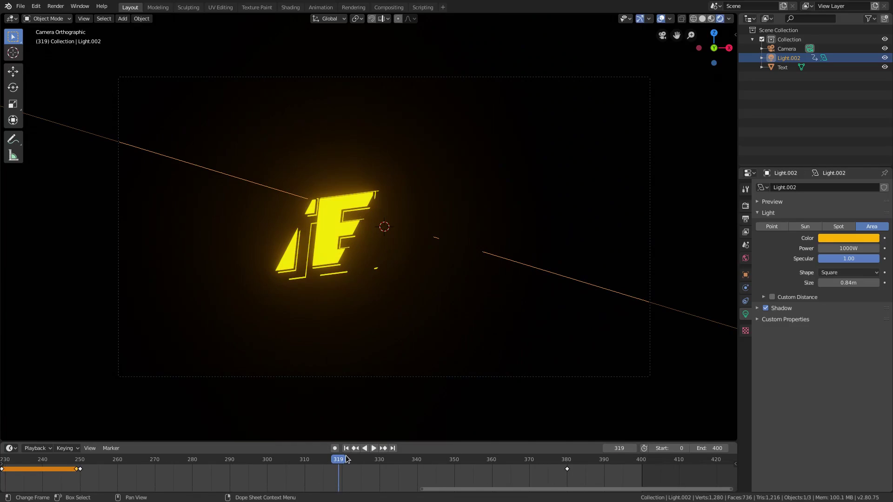
{"action": "scroll", "coordinate": [347, 460], "scroll_direction": "down", "scroll_amount": 2}
{"action": "key", "text": "space"}
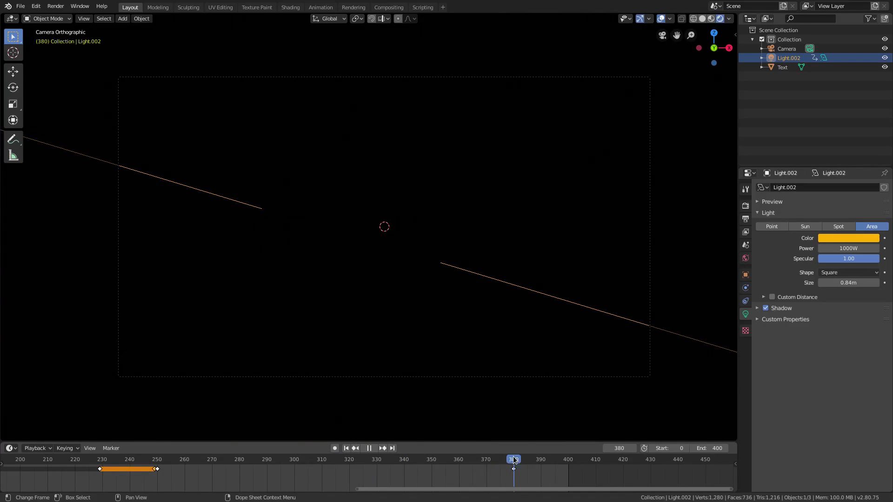
{"action": "mouse_move", "coordinate": [514, 460]}
{"action": "left_mouse_down"}
{"action": "mouse_move", "coordinate": [463, 461]}
{"action": "mouse_move", "coordinate": [498, 461]}
{"action": "left_mouse_up"}
{"action": "left_click", "coordinate": [372, 450]}
Leave the camera view, switch to solid shading, and select the finished 3D text to inspect its layered sides
{"action": "middle_click_drag", "start_coordinate": [335, 325], "coordinate": [372, 353]}
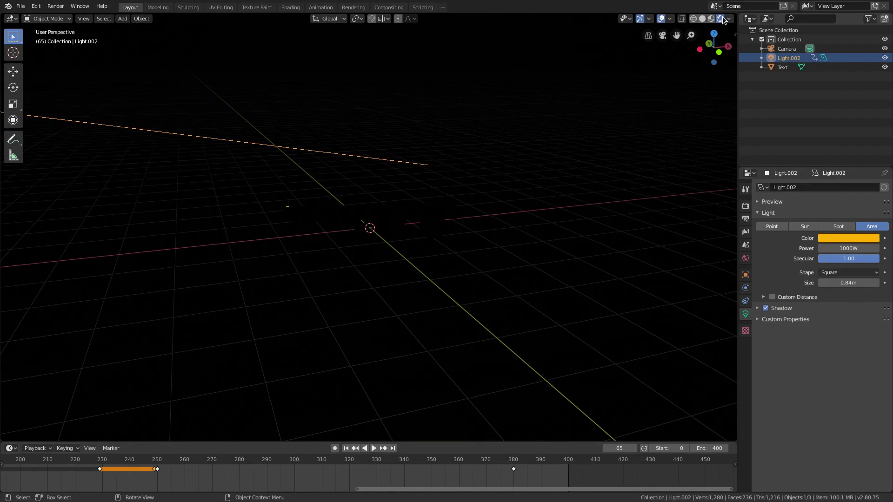
{"action": "left_click", "coordinate": [702, 19]}
{"action": "left_click", "coordinate": [429, 208]}
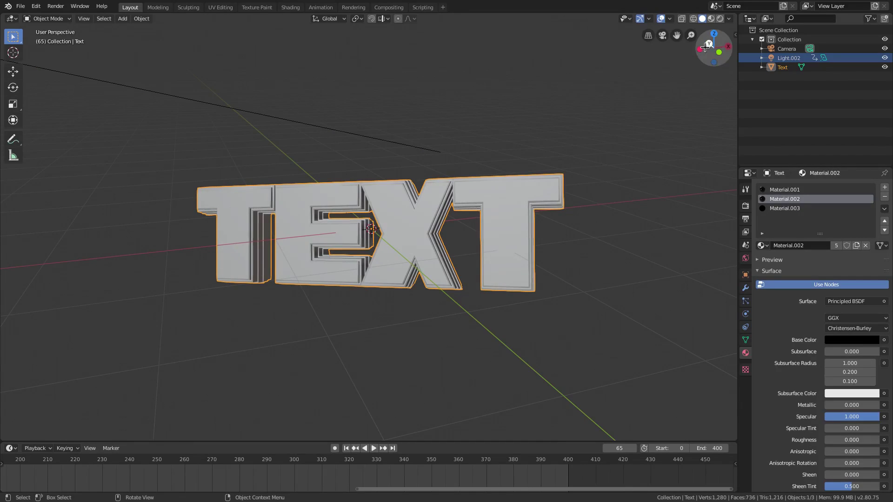
{"action": "left_click_drag", "start_coordinate": [705, 45], "coordinate": [534, 215]}
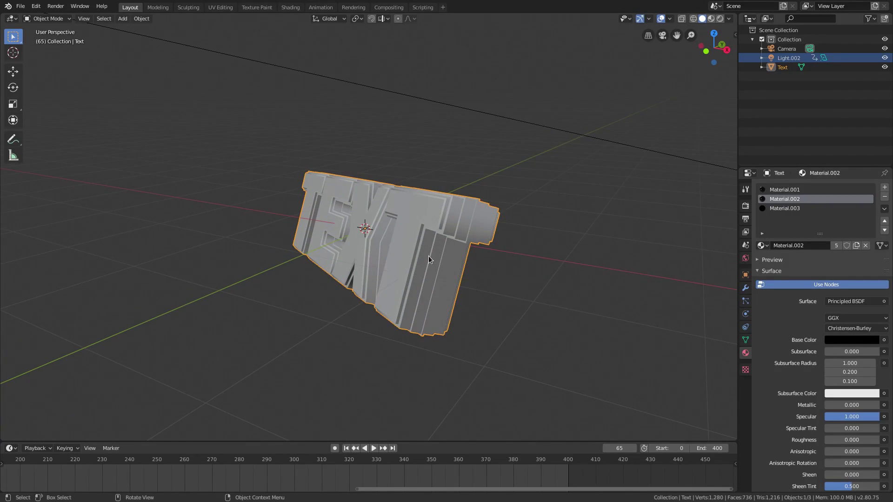
Move the finished 3D text about 11 m aside along X, clear of the world origin
{"action": "scroll", "coordinate": [429, 256], "scroll_direction": "down", "scroll_amount": 3}
{"action": "middle_click_drag", "start_coordinate": [446, 256], "coordinate": [420, 281]}
{"action": "scroll", "coordinate": [416, 267], "scroll_direction": "down", "scroll_amount": 2}
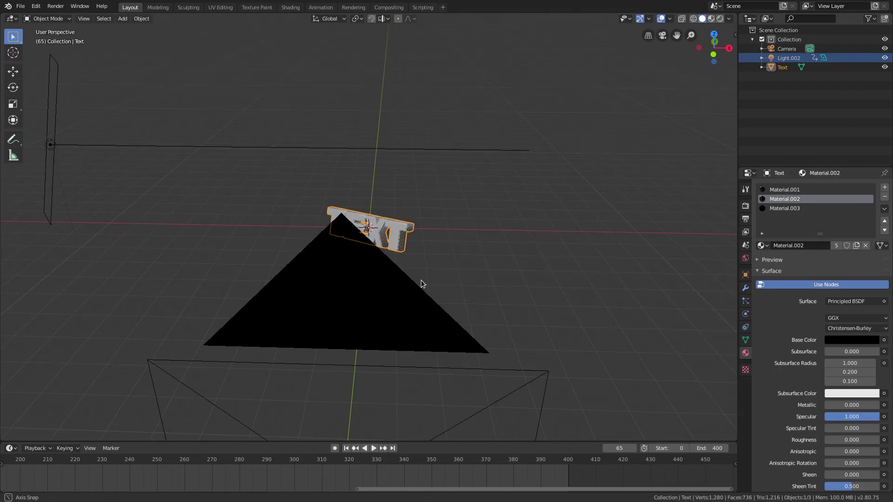
{"action": "key", "text": "g"}
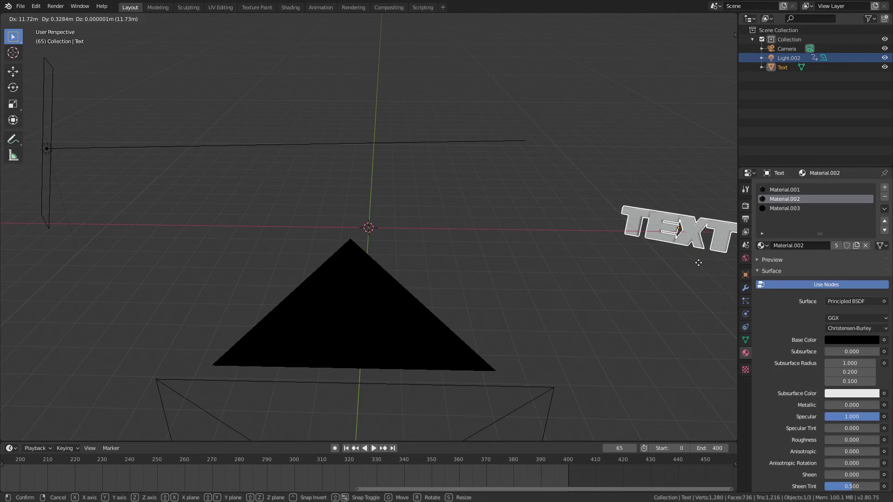
{"action": "left_click", "coordinate": [685, 265]}
Add a new text object at the world origin and rotate it 90 degrees about the X axis
{"action": "scroll", "coordinate": [378, 233], "scroll_direction": "up", "scroll_amount": 3}
{"action": "middle_click_drag", "start_coordinate": [378, 233], "coordinate": [399, 233]}
{"action": "key", "text": "shift+a"}
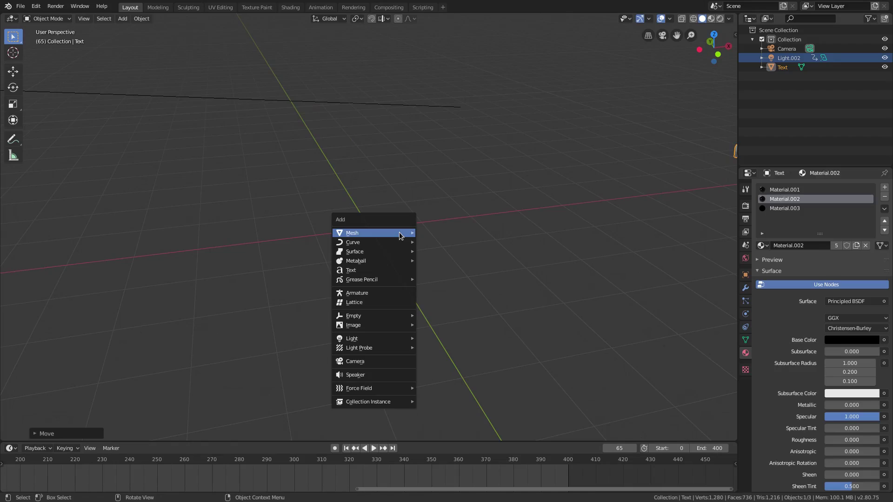
{"action": "mouse_move", "coordinate": [399, 233]}
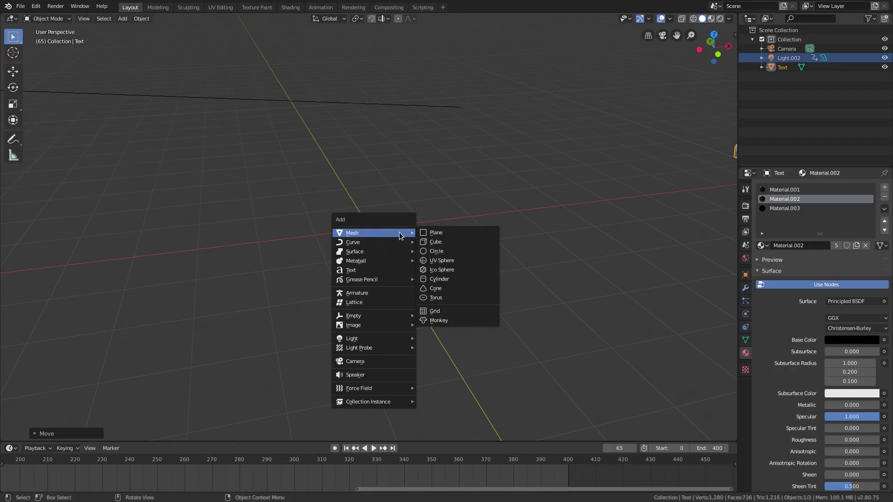
{"action": "left_click", "coordinate": [360, 270]}
{"action": "type", "text": "rx90"}
{"action": "key", "text": "Return"}
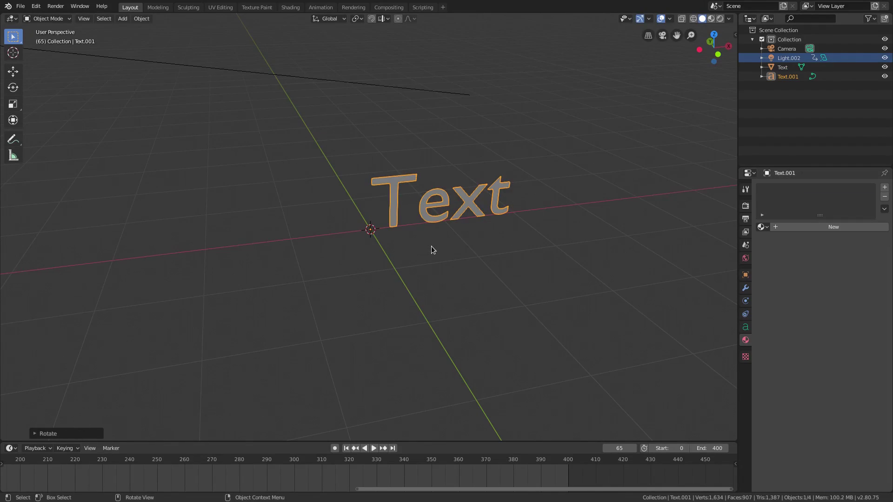
Extrude the new text object by 0.19 m
{"action": "left_click", "coordinate": [745, 327]}
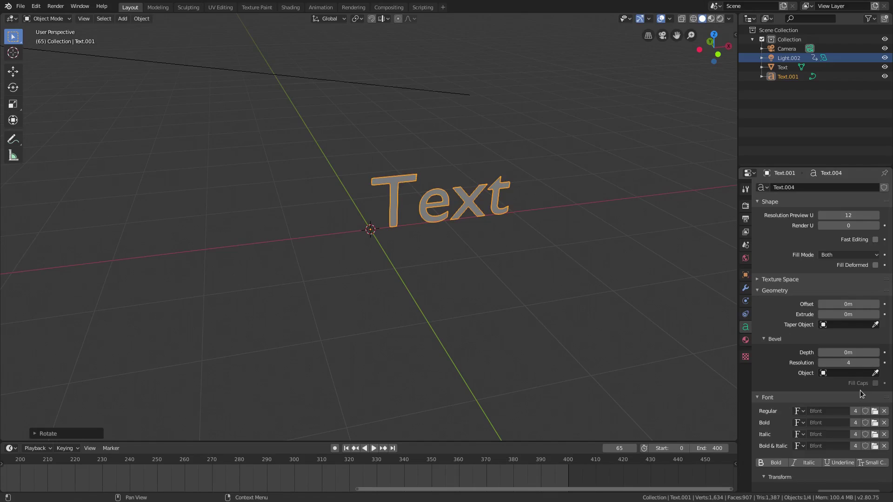
{"action": "middle_click_drag", "start_coordinate": [370, 240], "coordinate": [530, 274]}
{"action": "left_click_drag", "start_coordinate": [848, 314], "coordinate": [857, 314]}
Duplicate the extruded text in place and set the copy's extrusion to 0.13 m
{"action": "key", "text": "shift+d"}
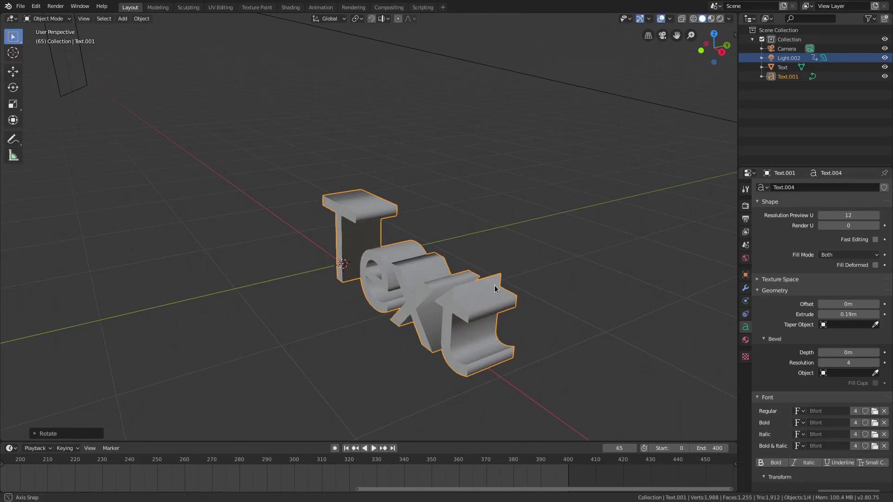
{"action": "right_click", "coordinate": [627, 166]}
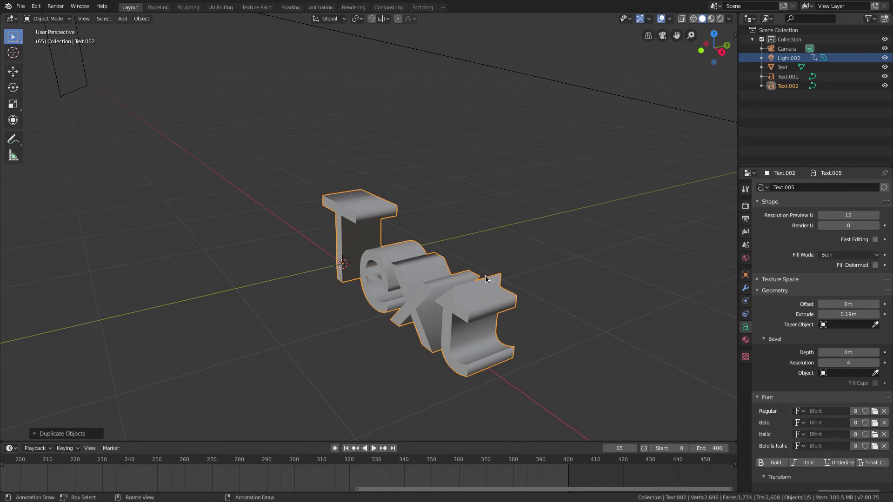
{"action": "middle_click_drag", "start_coordinate": [549, 278], "coordinate": [541, 277]}
{"action": "left_click_drag", "start_coordinate": [850, 313], "coordinate": [835, 315]}
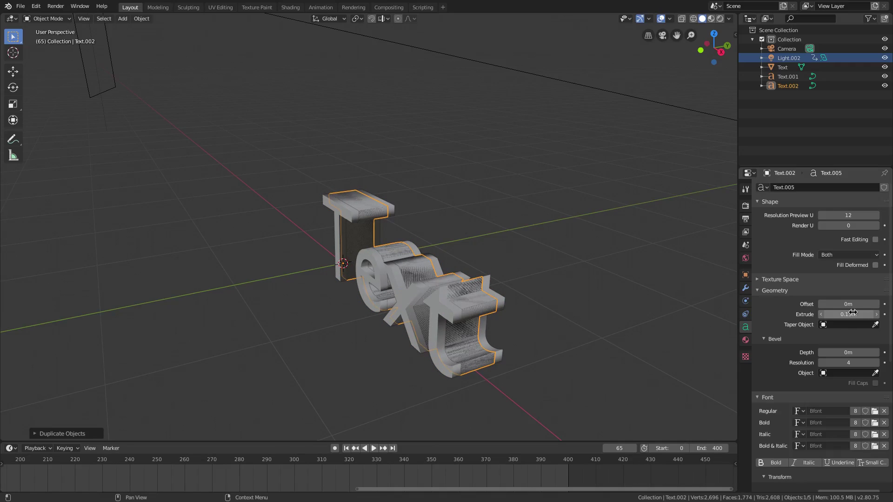
Set the duplicated text's geometry offset to 0.01 m
{"action": "left_click", "coordinate": [876, 306]}
{"action": "left_click", "coordinate": [876, 306]}
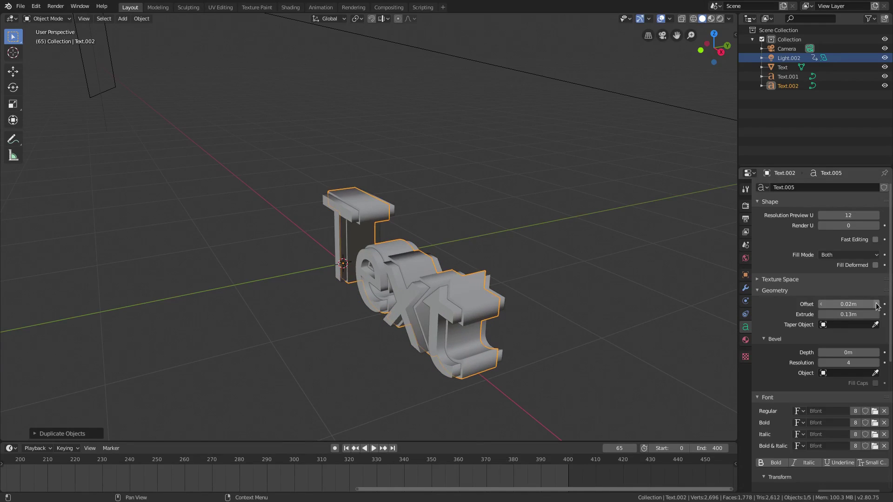
{"action": "left_click", "coordinate": [822, 303]}
Examine the new text's stepped edges up close and compare them with the finished text's layered sides
{"action": "mouse_move", "coordinate": [512, 295]}
{"action": "middle_mouse_down"}
{"action": "mouse_move", "coordinate": [543, 287]}
{"action": "mouse_move", "coordinate": [518, 280]}
{"action": "middle_mouse_up"}
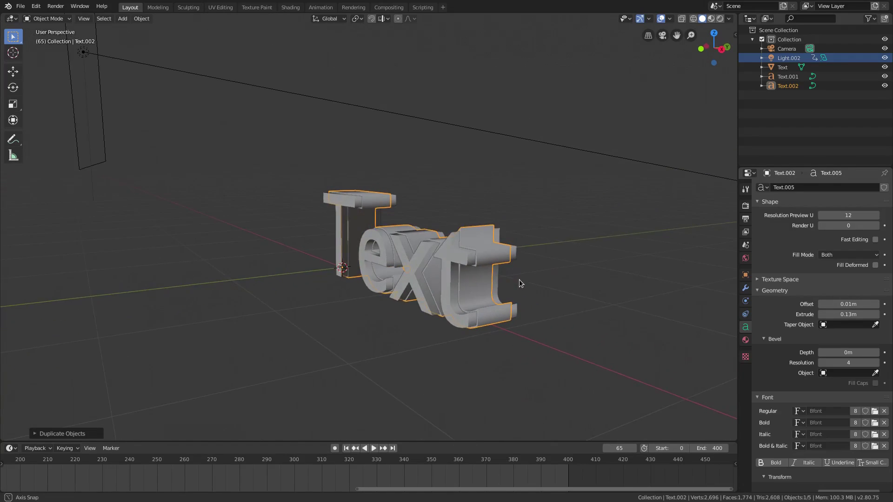
{"action": "scroll", "coordinate": [498, 280], "scroll_direction": "up", "scroll_amount": 2}
{"action": "scroll", "coordinate": [559, 312], "scroll_direction": "down", "scroll_amount": 10}
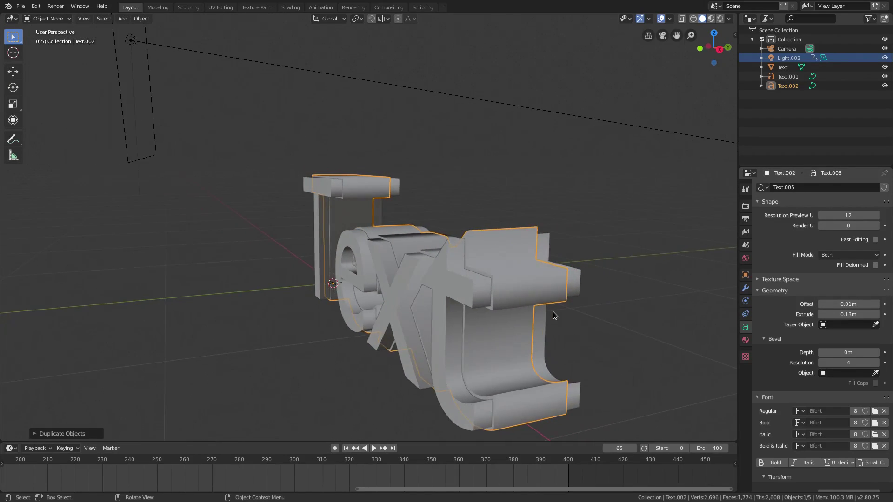
{"action": "middle_click_drag", "start_coordinate": [560, 308], "coordinate": [540, 324]}
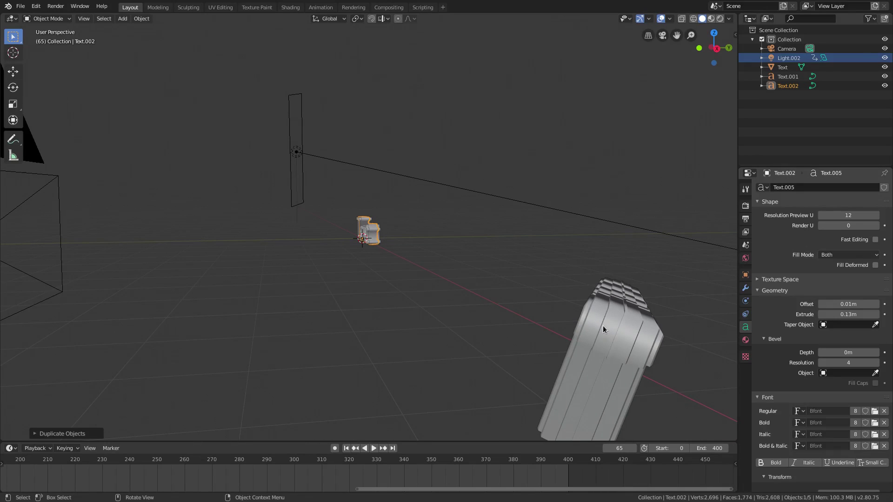
Duplicate the offset text layer in place and set the copy's extrusion to 0.08 m and offset to 0.02 m
{"action": "middle_click_drag", "start_coordinate": [624, 331], "coordinate": [547, 370]}
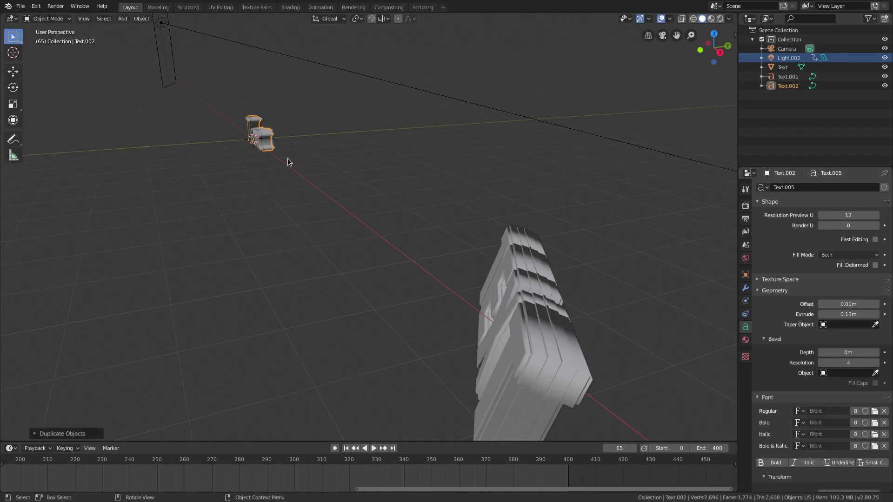
{"action": "key", "text": "KP_Decimal"}
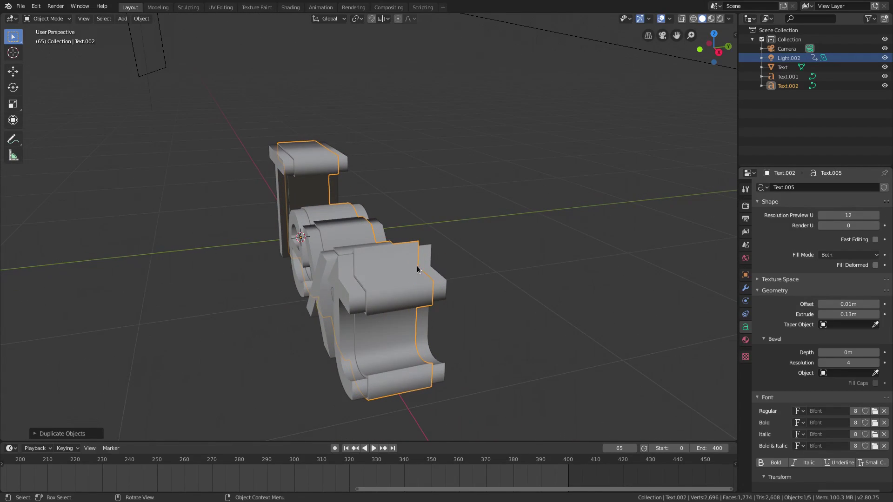
{"action": "key", "text": "shift+d"}
{"action": "right_click", "coordinate": [504, 272]}
{"action": "mouse_move", "coordinate": [852, 314]}
{"action": "left_mouse_down"}
{"action": "mouse_move", "coordinate": [810, 315]}
{"action": "mouse_move", "coordinate": [840, 314]}
{"action": "left_mouse_up"}
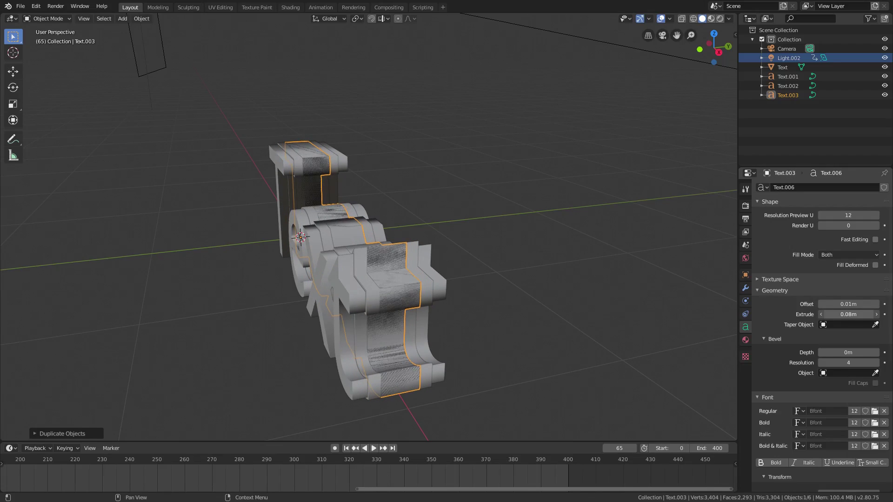
{"action": "left_click", "coordinate": [877, 304]}
Parent the two offset text duplicates to the original text with the 0.19 m extrusion
{"action": "scroll", "coordinate": [473, 292], "scroll_direction": "down", "scroll_amount": 8}
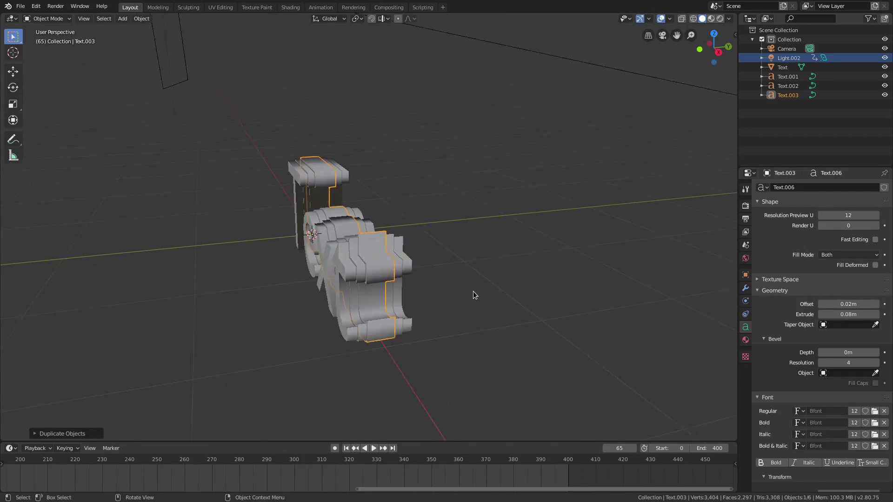
{"action": "scroll", "coordinate": [472, 291], "scroll_direction": "down", "scroll_amount": 4}
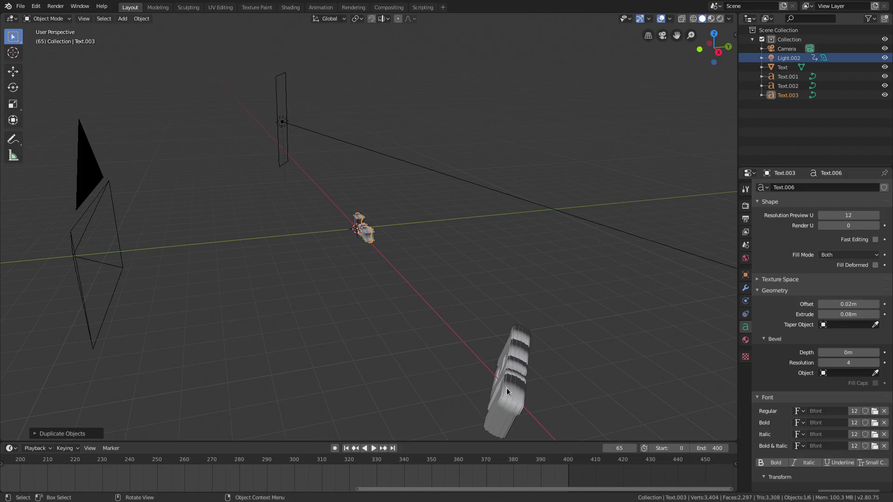
{"action": "scroll", "coordinate": [381, 137], "scroll_direction": "up", "scroll_amount": 8}
{"action": "scroll", "coordinate": [380, 253], "scroll_direction": "up", "scroll_amount": 2}
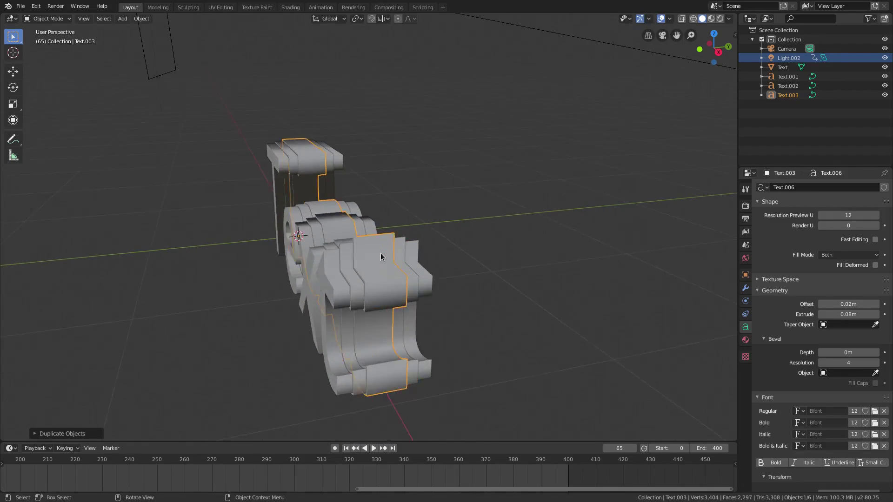
{"action": "scroll", "coordinate": [386, 255], "scroll_direction": "up", "scroll_amount": 4}
{"action": "scroll", "coordinate": [554, 234], "scroll_direction": "up", "scroll_amount": 3}
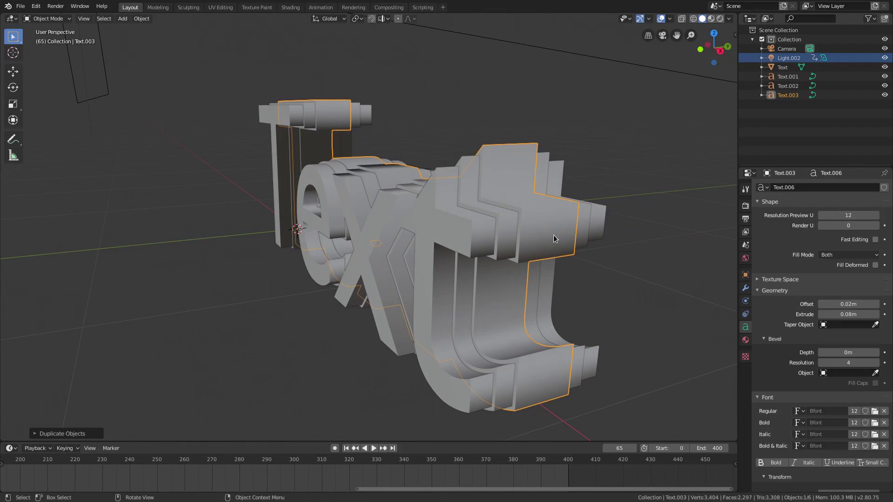
{"action": "key", "text": "b"}
{"action": "left_click_drag", "start_coordinate": [286, 142], "coordinate": [497, 317]}
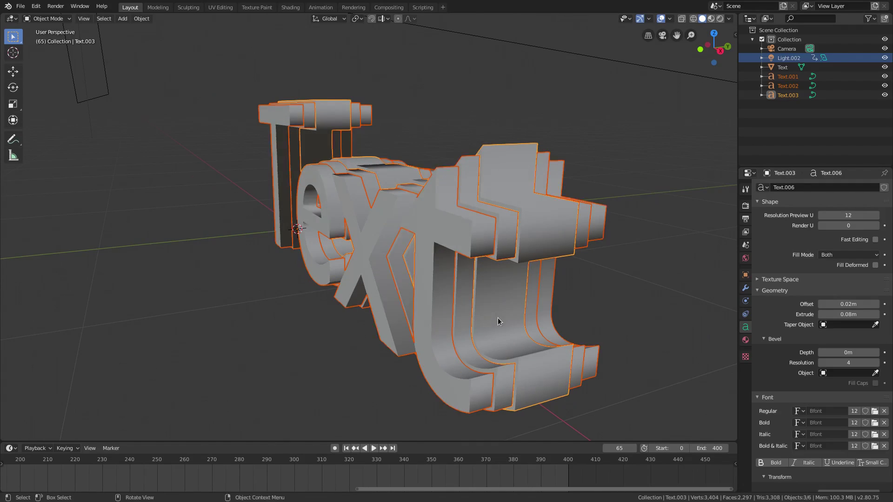
{"action": "left_click", "coordinate": [364, 225], "text": "shift"}
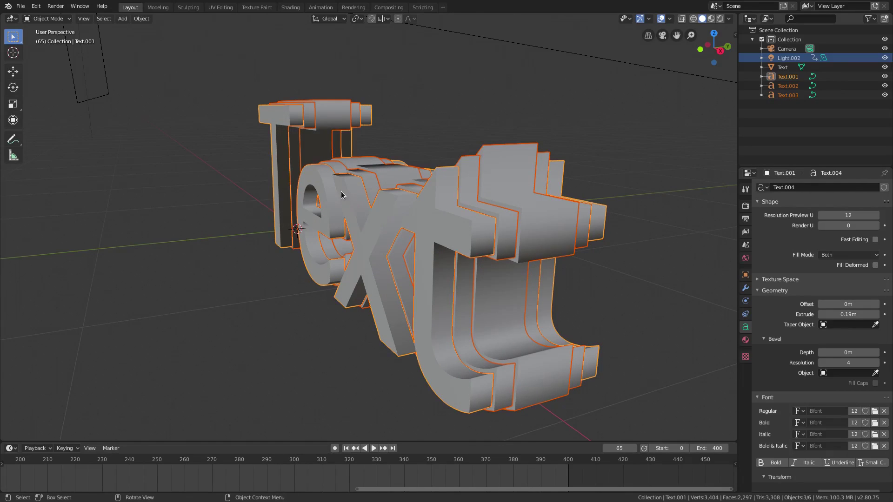
{"action": "key", "text": "ctrl+p"}
{"action": "left_click", "coordinate": [433, 339]}
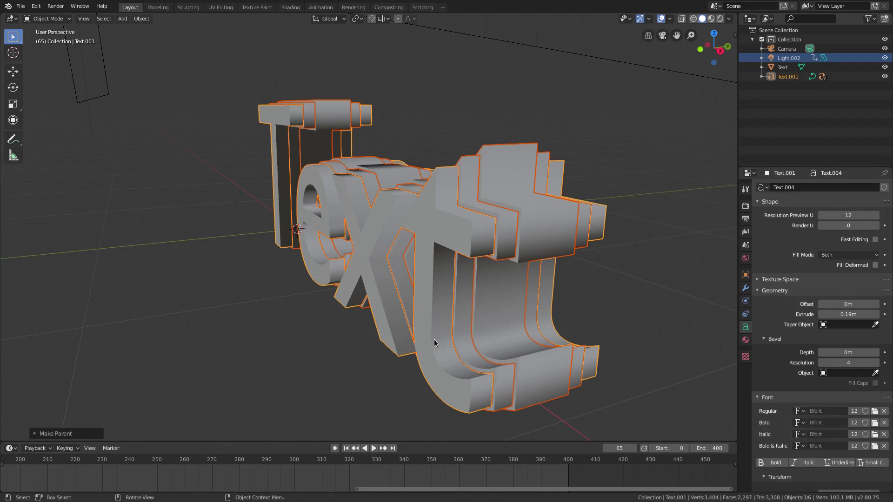
Try a free trackball rotation of the parent text to test the link with its layers, and cancel it
{"action": "left_click", "coordinate": [507, 247]}
{"action": "key", "text": "r"}
{"action": "key", "text": "r"}
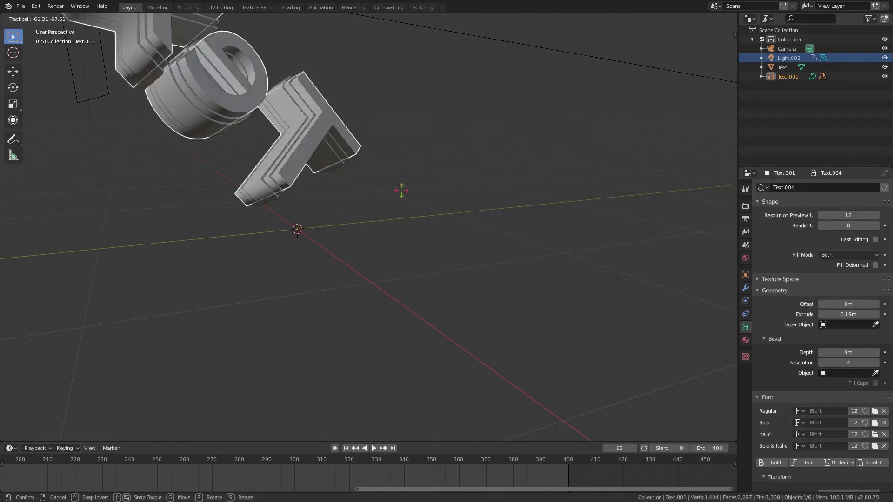
{"action": "right_click", "coordinate": [440, 197]}
Add a new material to the parent text object
{"action": "middle_click_drag", "start_coordinate": [499, 247], "coordinate": [484, 262]}
{"action": "scroll", "coordinate": [476, 261], "scroll_direction": "up", "scroll_amount": 2}
{"action": "middle_click_drag", "start_coordinate": [450, 147], "coordinate": [492, 244]}
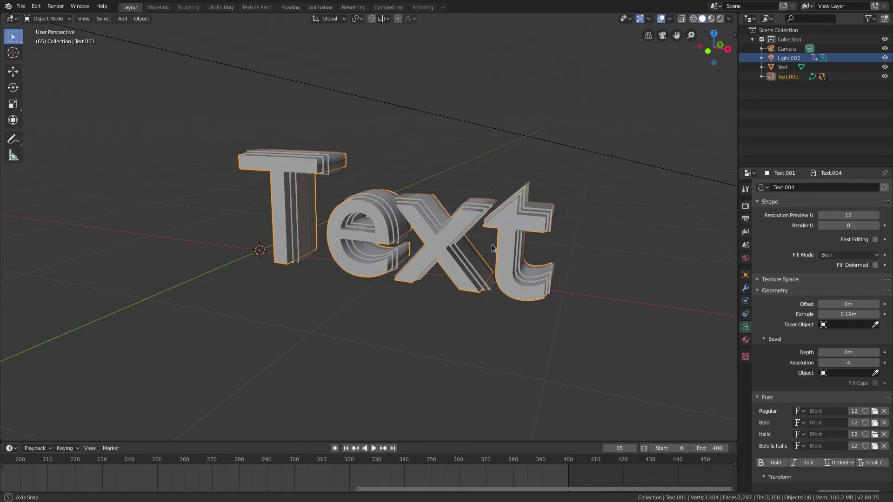
{"action": "left_click", "coordinate": [746, 341]}
{"action": "left_click", "coordinate": [762, 227]}
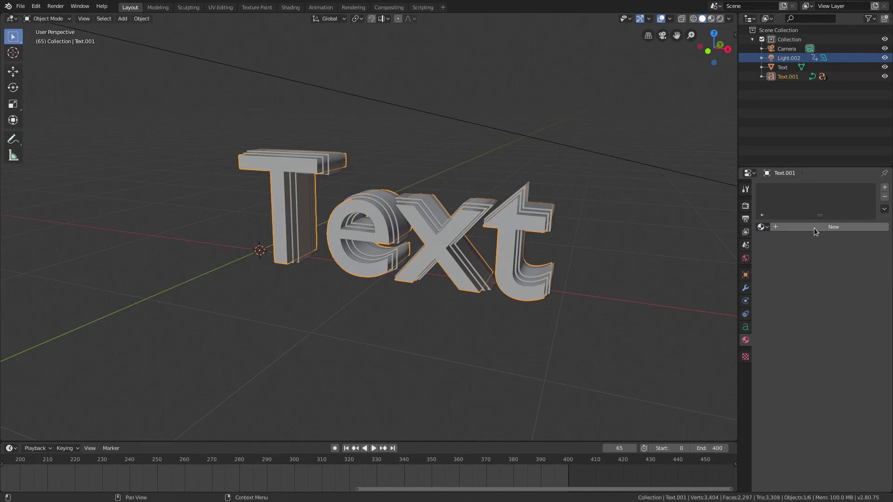
{"action": "left_click", "coordinate": [801, 226]}
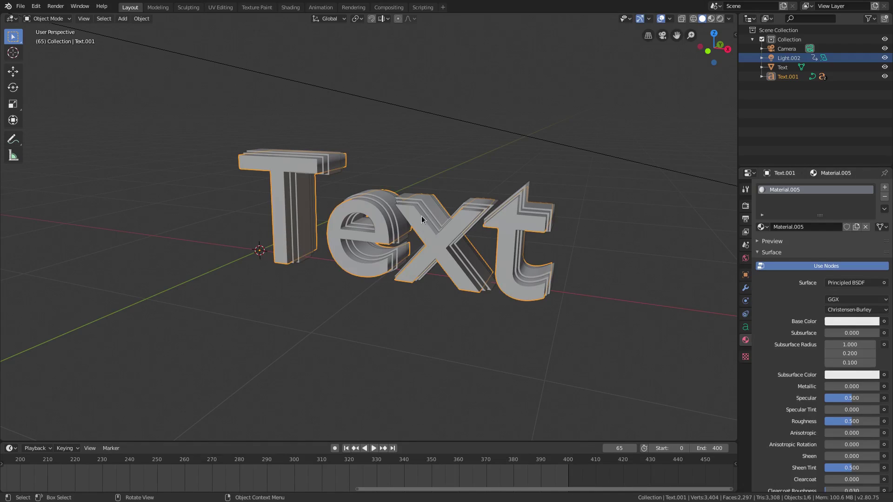
Try to join all three text layers into one object
{"action": "key", "text": "b"}
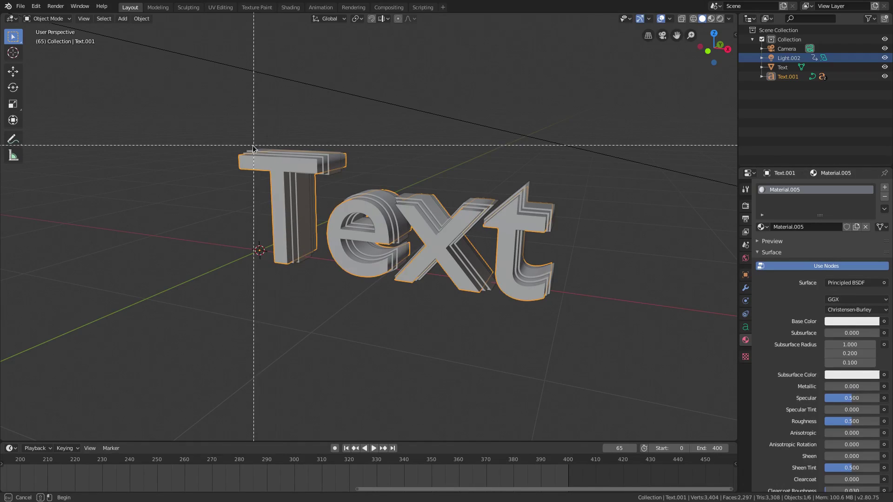
{"action": "left_click_drag", "start_coordinate": [253, 149], "coordinate": [520, 286]}
{"action": "left_click", "coordinate": [142, 18]}
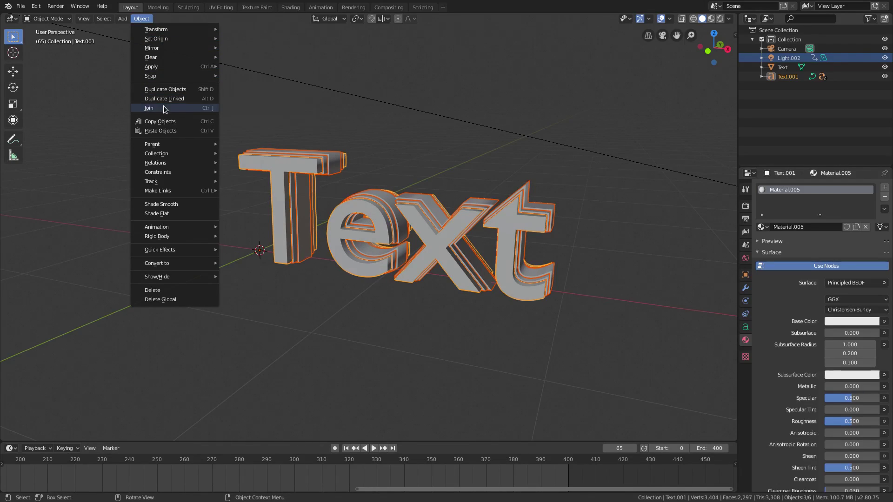
{"action": "left_click", "coordinate": [164, 108]}
{"action": "left_click", "coordinate": [141, 23]}
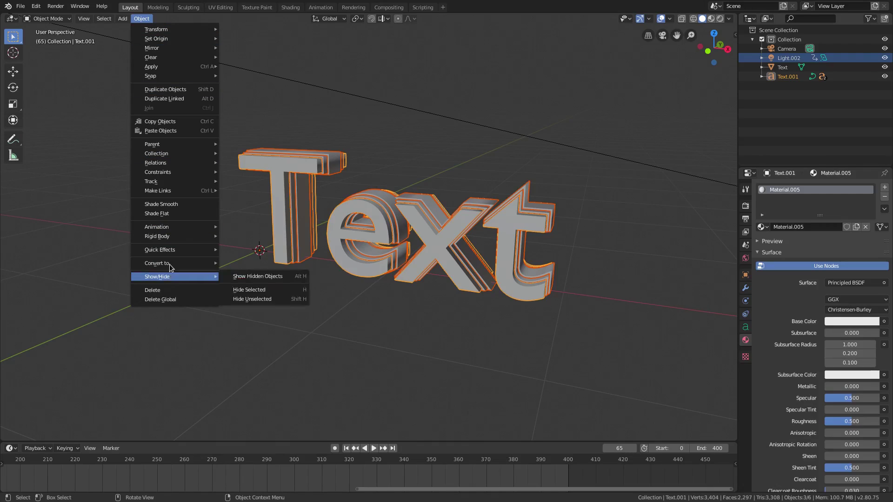
{"action": "mouse_move", "coordinate": [170, 264]}
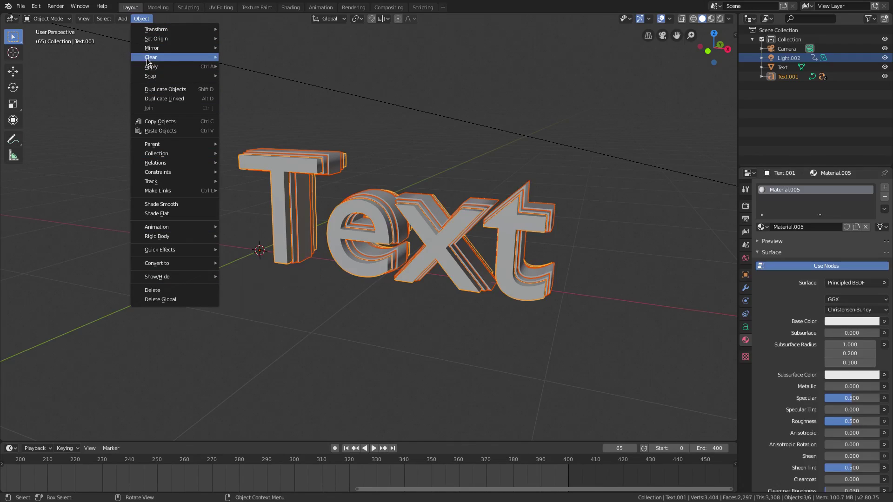
{"action": "left_click", "coordinate": [282, 218]}
Select only the parent text and test-rotate it freely again, cancelling the rotation
{"action": "scroll", "coordinate": [304, 188], "scroll_direction": "up", "scroll_amount": 2}
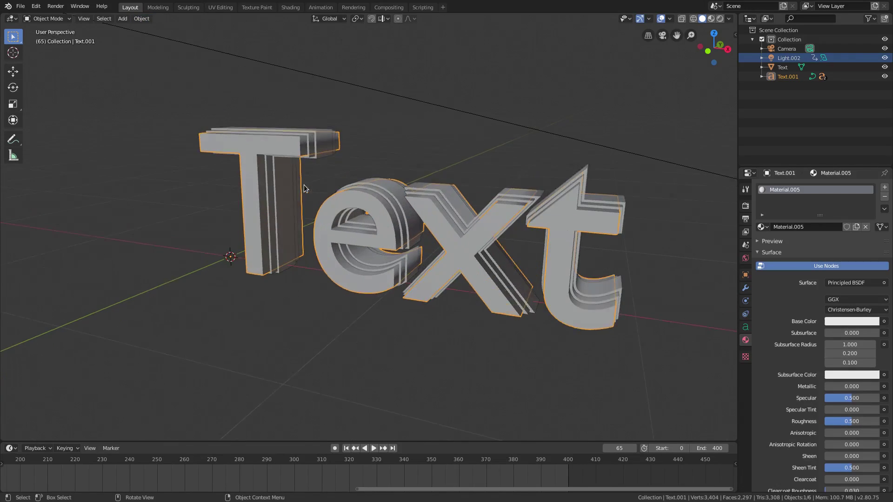
{"action": "key", "text": "r"}
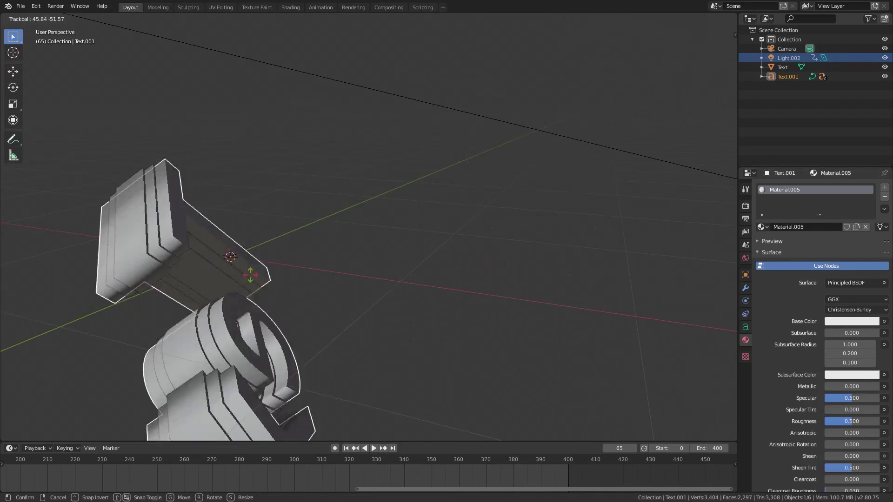
{"action": "key", "text": "Escape"}
Delete all three layers of the demonstration text
{"action": "scroll", "coordinate": [610, 271], "scroll_direction": "down", "scroll_amount": 10}
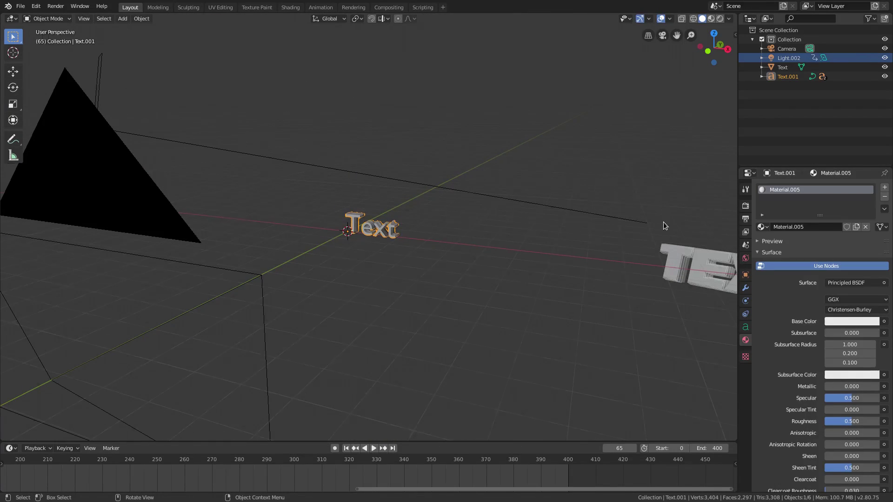
{"action": "scroll", "coordinate": [678, 270], "scroll_direction": "down", "scroll_amount": 2}
{"action": "scroll", "coordinate": [679, 270], "scroll_direction": "up", "scroll_amount": 8}
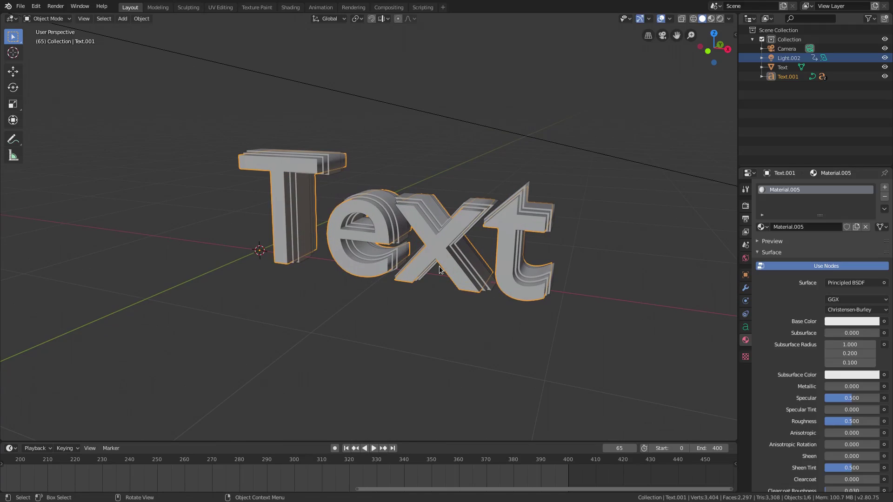
{"action": "key", "text": "Delete"}
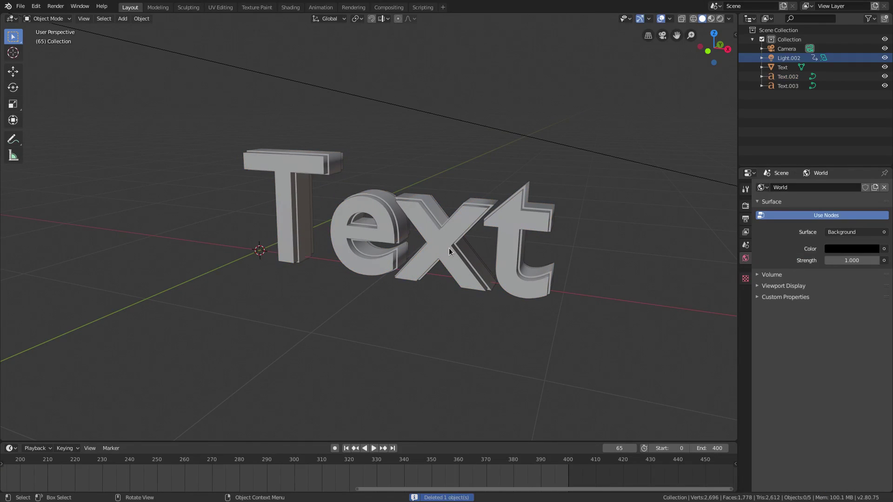
{"action": "left_click", "coordinate": [449, 248]}
{"action": "key", "text": "Delete"}
{"action": "left_click", "coordinate": [452, 247]}
{"action": "key", "text": "Delete"}
Clear the finished TEXT object's location to return it to the origin, and look through the camera
{"action": "scroll", "coordinate": [459, 248], "scroll_direction": "down", "scroll_amount": 7}
{"action": "scroll", "coordinate": [458, 247], "scroll_direction": "down", "scroll_amount": 5}
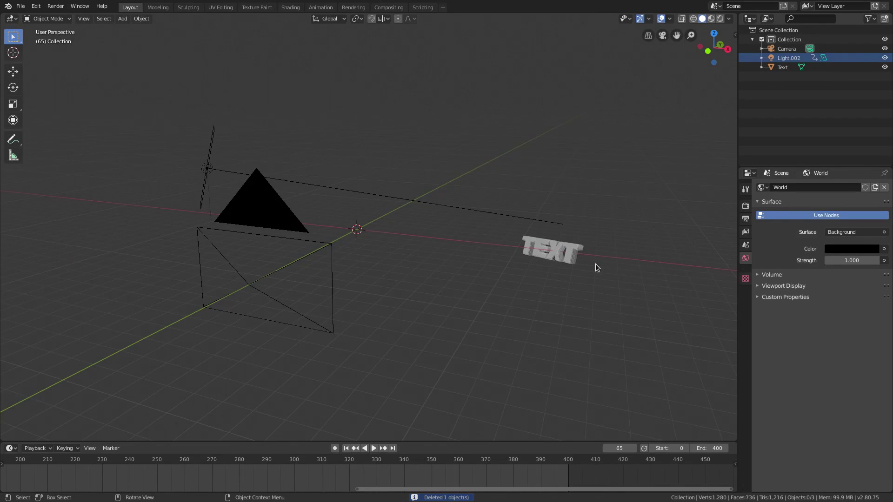
{"action": "left_click", "coordinate": [572, 255]}
{"action": "key", "text": "alt+g"}
{"action": "scroll", "coordinate": [352, 237], "scroll_direction": "up", "scroll_amount": 3}
{"action": "key", "text": "KP_0"}
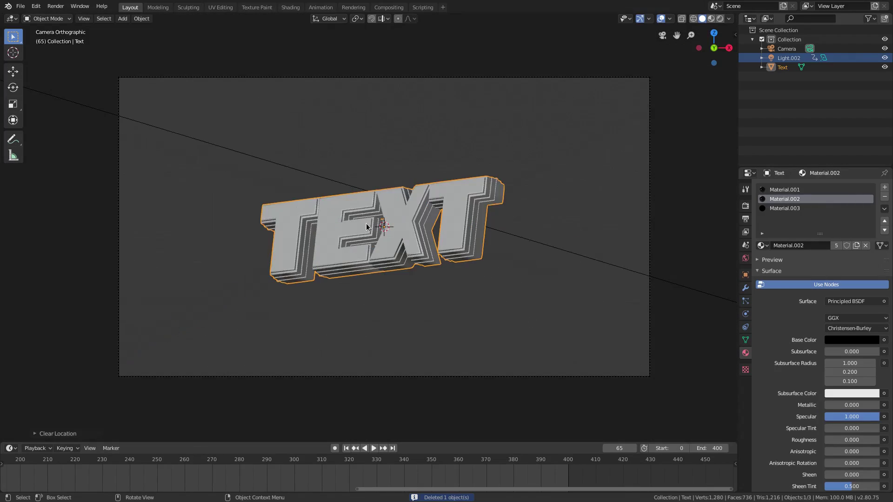
Preview the light-reveal animation from frame 0 in rendered shading, advance it to around frame 292, and stop playback
{"action": "left_click", "coordinate": [346, 447]}
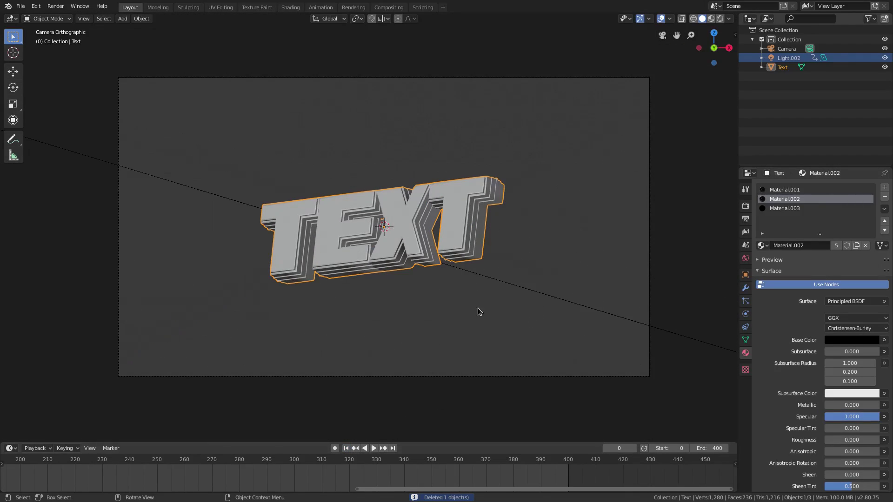
{"action": "left_click", "coordinate": [720, 18]}
{"action": "left_click", "coordinate": [702, 20]}
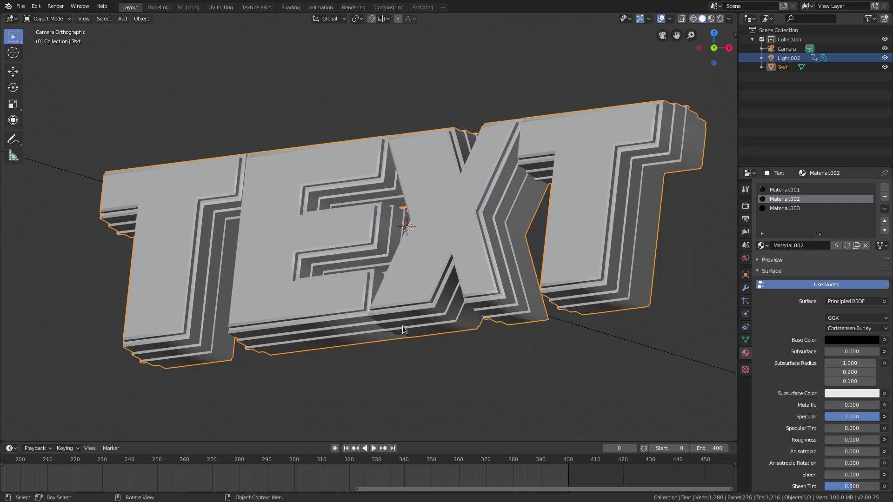
{"action": "left_click", "coordinate": [719, 19]}
{"action": "key", "text": "space"}
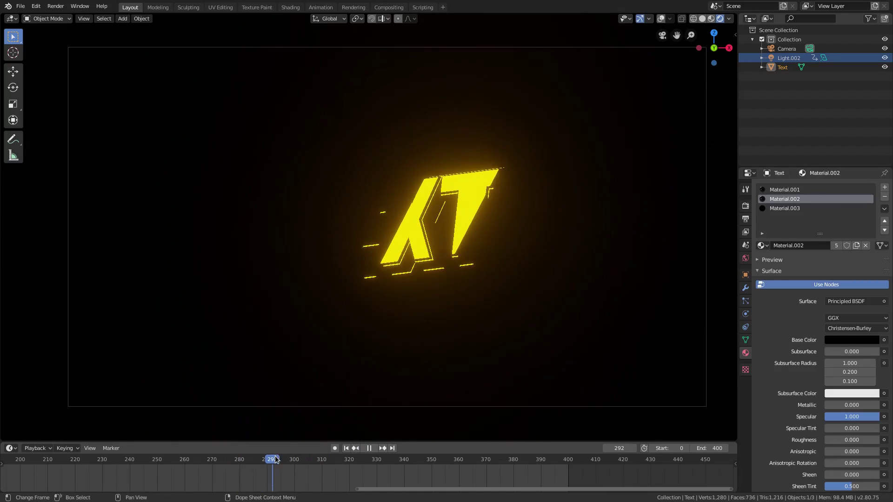
{"action": "key", "text": "space"}
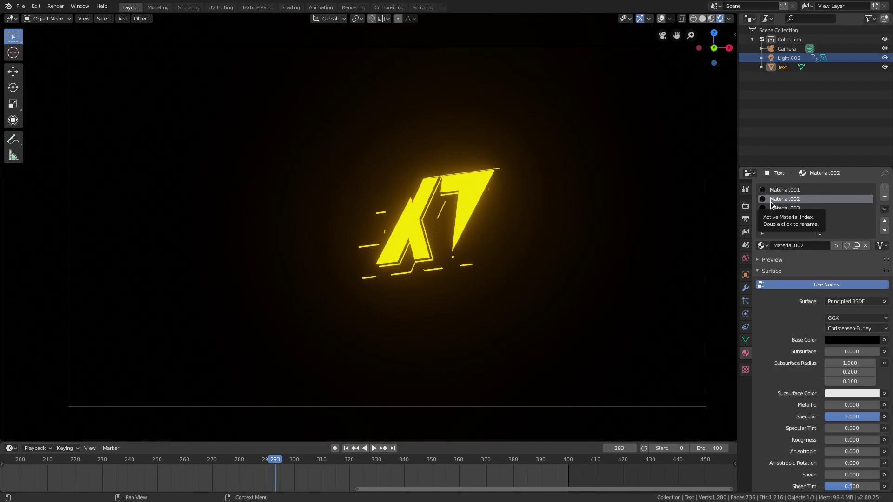
Inspect the finished text in solid shading and set Material.002's Metallic value to 1.000
{"action": "middle_click_drag", "start_coordinate": [500, 308], "coordinate": [656, 73]}
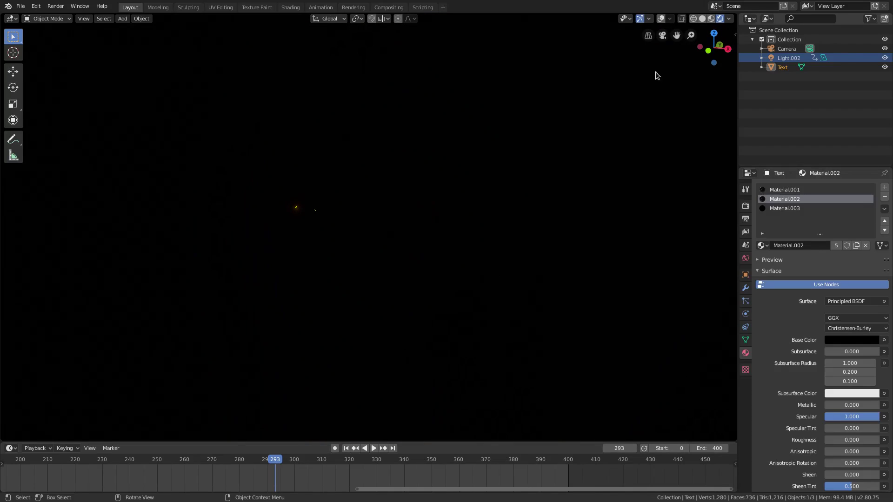
{"action": "left_click", "coordinate": [702, 18]}
{"action": "scroll", "coordinate": [403, 236], "scroll_direction": "up", "scroll_amount": 6}
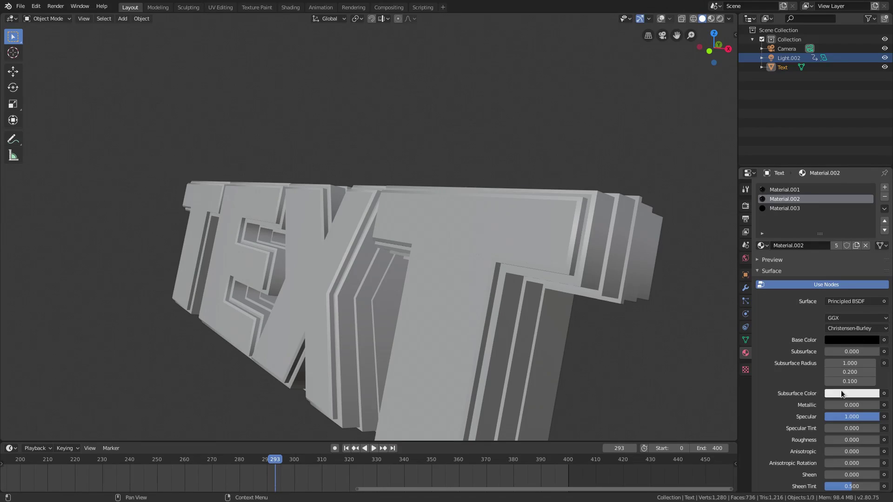
{"action": "left_click_drag", "start_coordinate": [835, 405], "coordinate": [877, 406]}
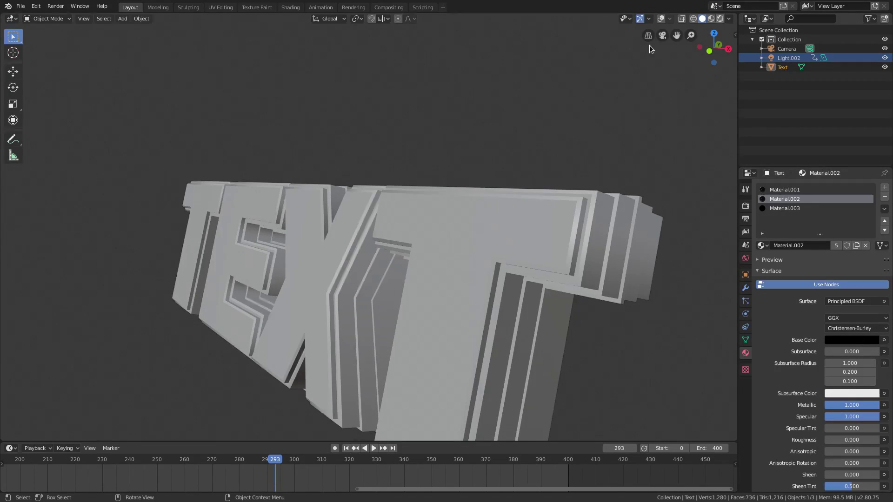
Preview the animation with the metallic material in rendered camera view, playing from the start and scrubbing to frame 304
{"action": "left_click", "coordinate": [719, 19]}
{"action": "key", "text": "KP_0"}
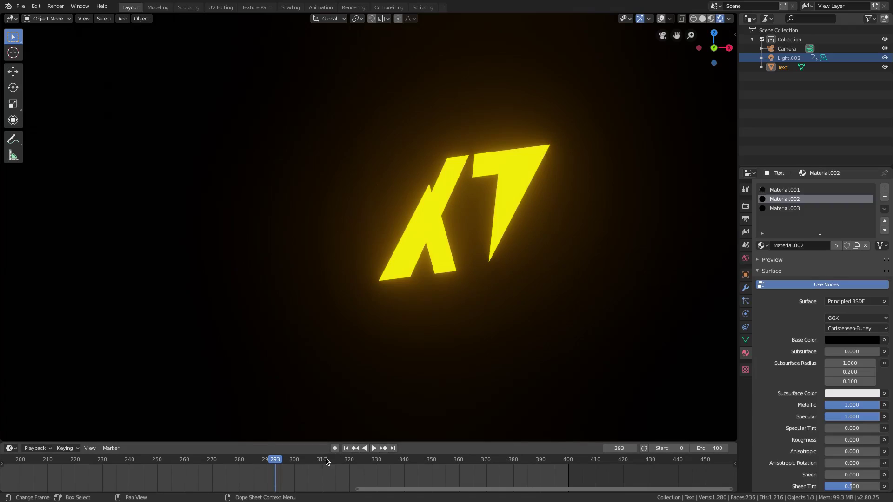
{"action": "left_click", "coordinate": [346, 448]}
{"action": "left_click", "coordinate": [373, 448]}
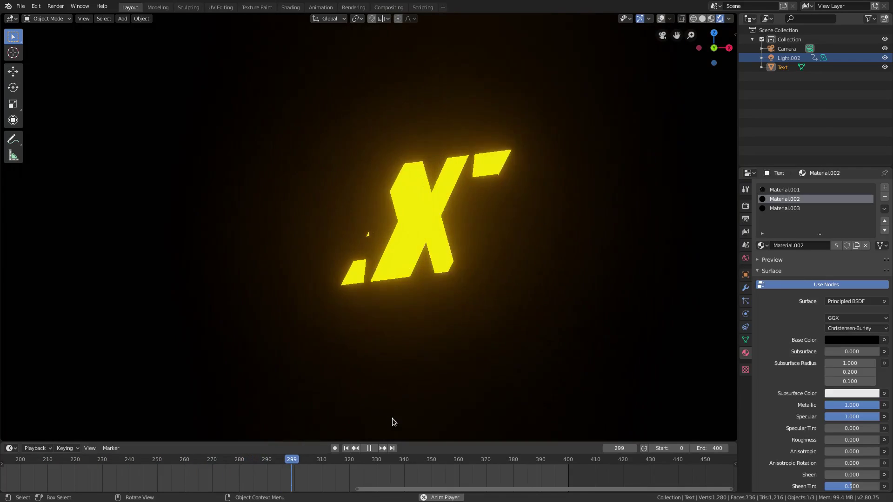
{"action": "left_click", "coordinate": [369, 448]}
{"action": "key", "text": "space"}
{"action": "left_click_drag", "start_coordinate": [345, 458], "coordinate": [305, 464]}
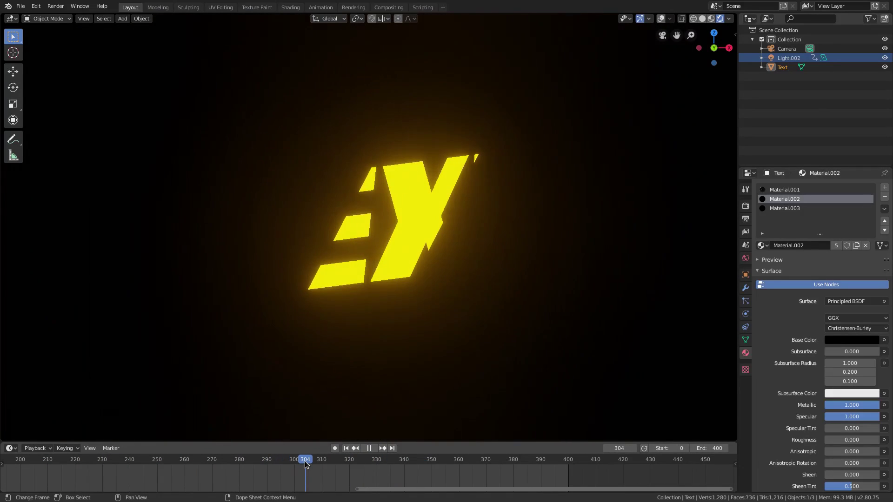
Inspect the layered text in solid shading and set Material.003's Emission strength to 5.000
{"action": "left_click", "coordinate": [702, 18]}
{"action": "middle_click_drag", "start_coordinate": [596, 165], "coordinate": [389, 261]}
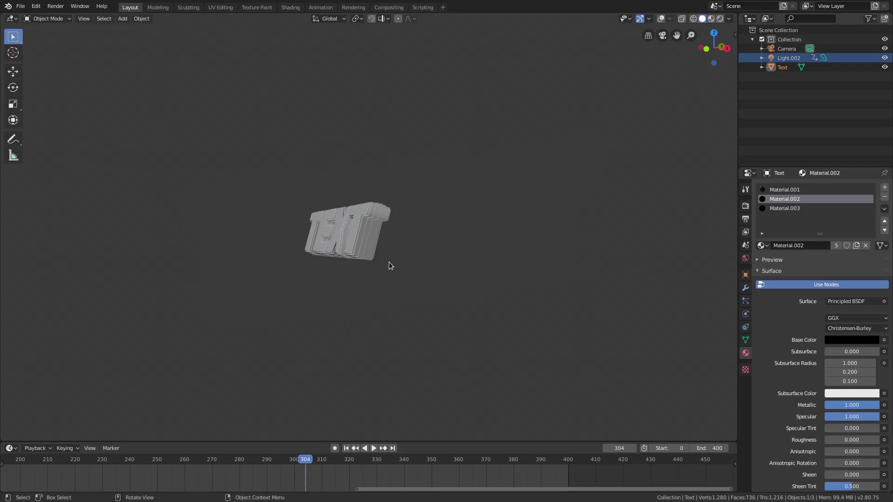
{"action": "scroll", "coordinate": [414, 164], "scroll_direction": "up", "scroll_amount": 4}
{"action": "middle_click_drag", "start_coordinate": [354, 375], "coordinate": [363, 347]}
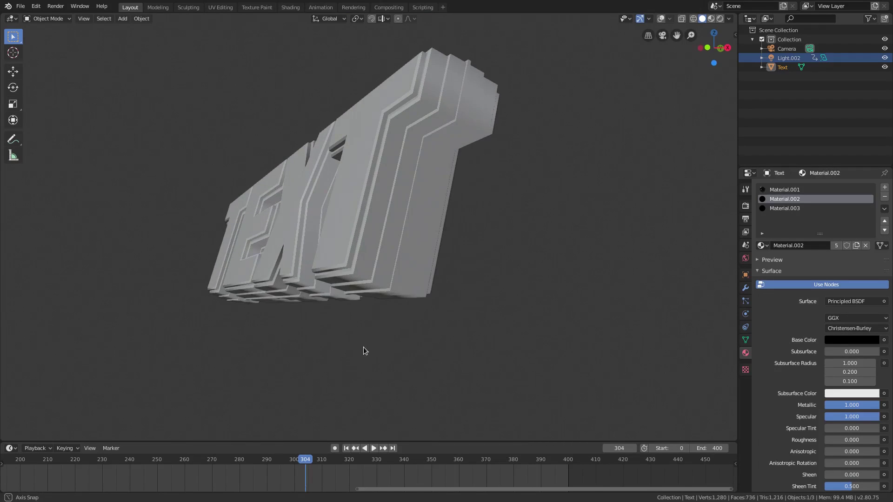
{"action": "left_click", "coordinate": [800, 208]}
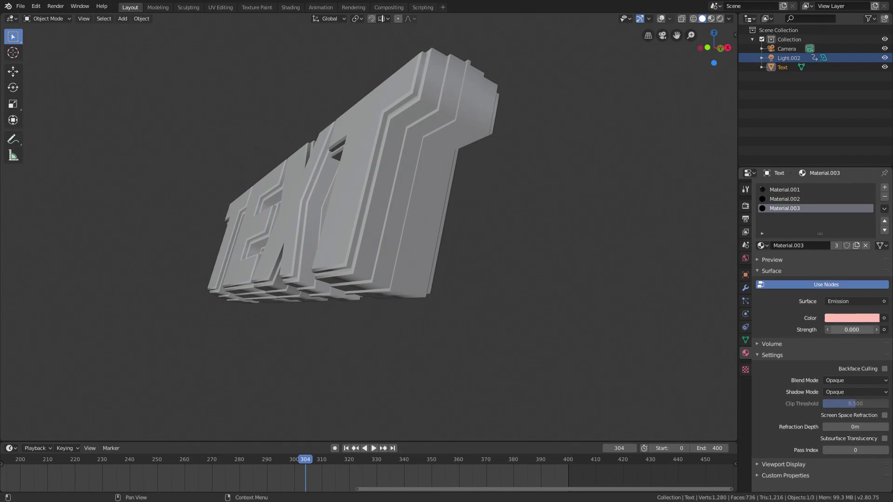
{"action": "left_click_drag", "start_coordinate": [851, 330], "coordinate": [864, 330]}
{"action": "key", "text": "KP_0"}
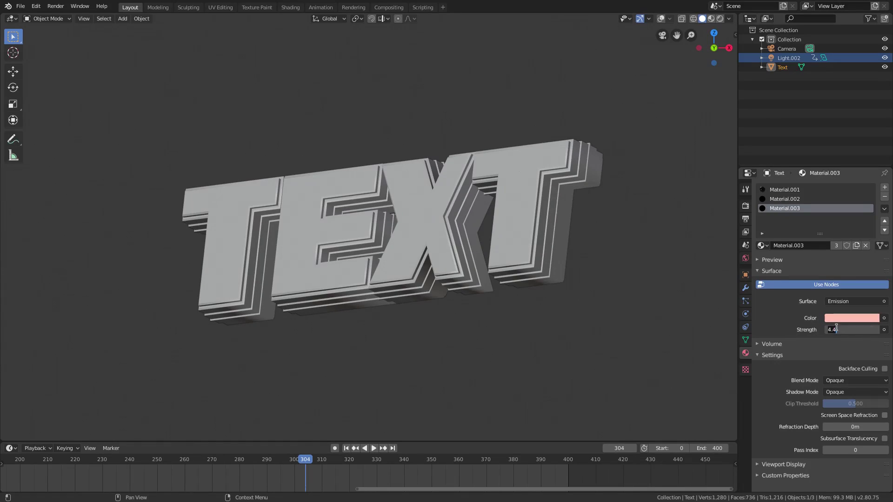
{"action": "key", "text": "BackSpace"}
{"action": "key", "text": "BackSpace"}
{"action": "key", "text": "BackSpace"}
{"action": "type", "text": "5"}
{"action": "key", "text": "Return"}
Change Material.003's emission color to a golden orange-yellow matching the lit text, viewing it through the camera in rendered shading
{"action": "left_click", "coordinate": [720, 21]}
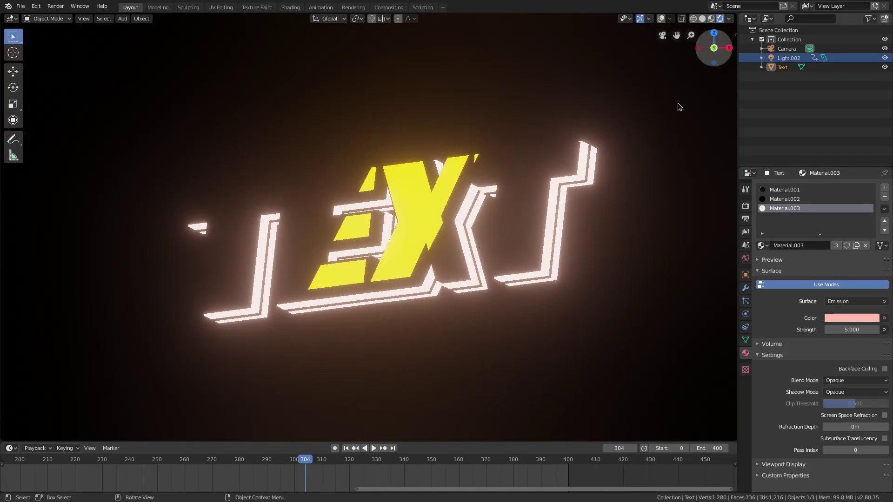
{"action": "key", "text": "KP_0"}
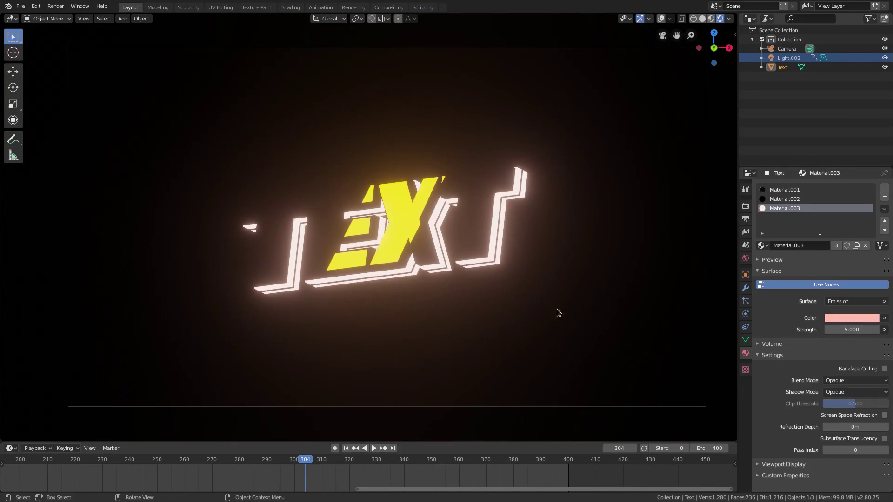
{"action": "left_click", "coordinate": [842, 319]}
{"action": "left_click", "coordinate": [872, 273]}
{"action": "left_click", "coordinate": [403, 218]}
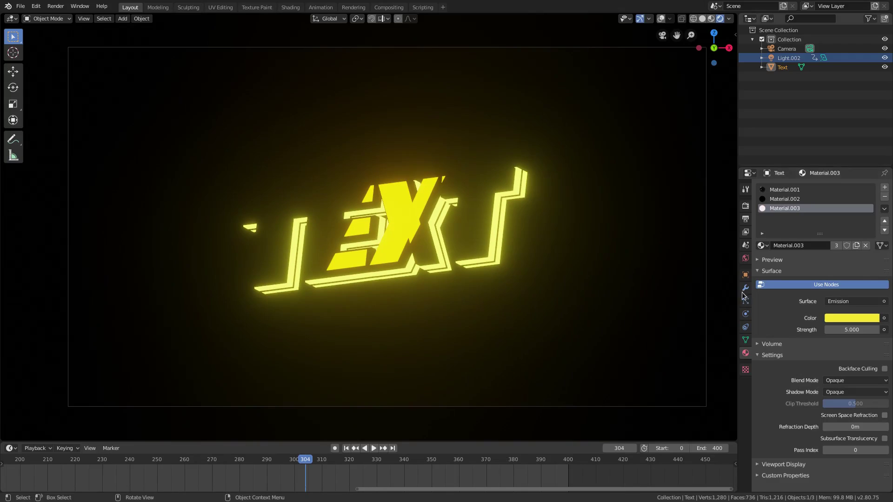
{"action": "left_click", "coordinate": [845, 317]}
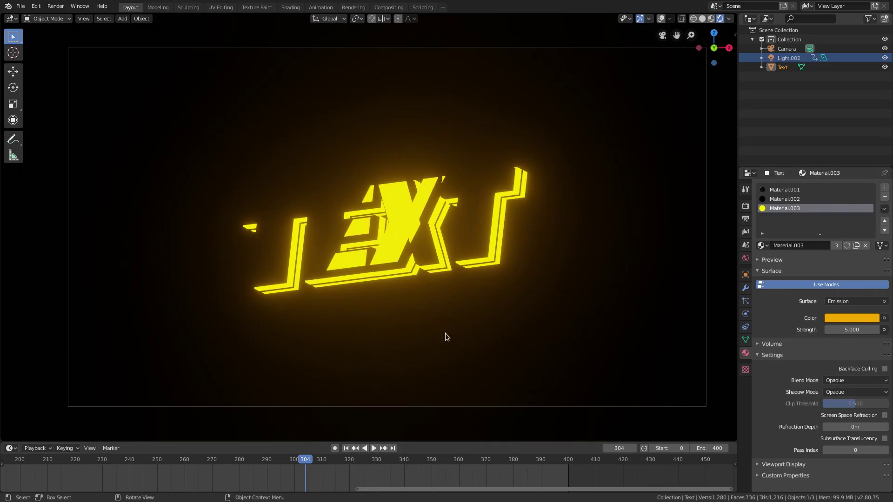
Play the light-reveal animation from frame 0 to preview it with the glowing layer edges
{"action": "left_click", "coordinate": [345, 448]}
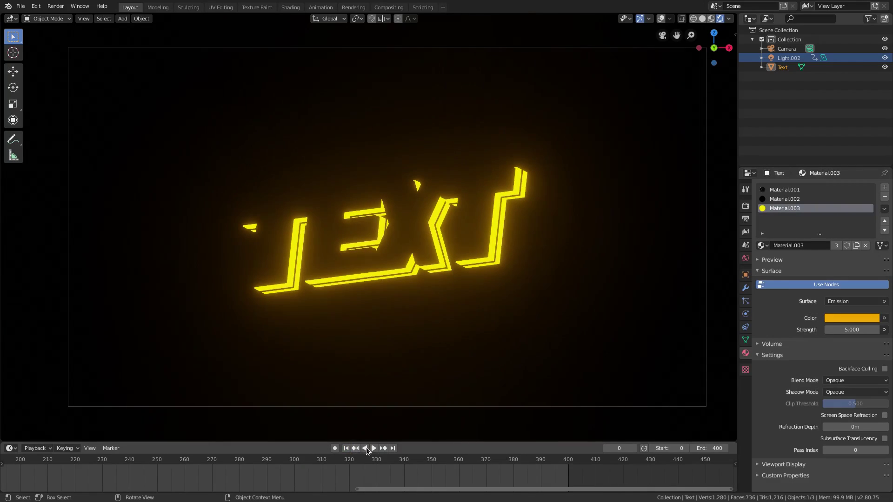
{"action": "left_click", "coordinate": [374, 448]}
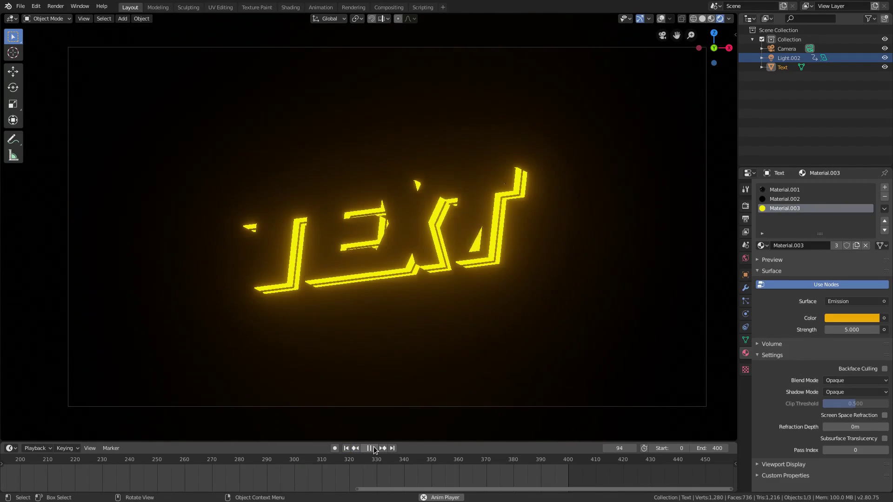
{"action": "scroll", "coordinate": [403, 284], "scroll_direction": "down", "scroll_amount": 3}
{"action": "scroll", "coordinate": [402, 284], "scroll_direction": "up", "scroll_amount": 3}
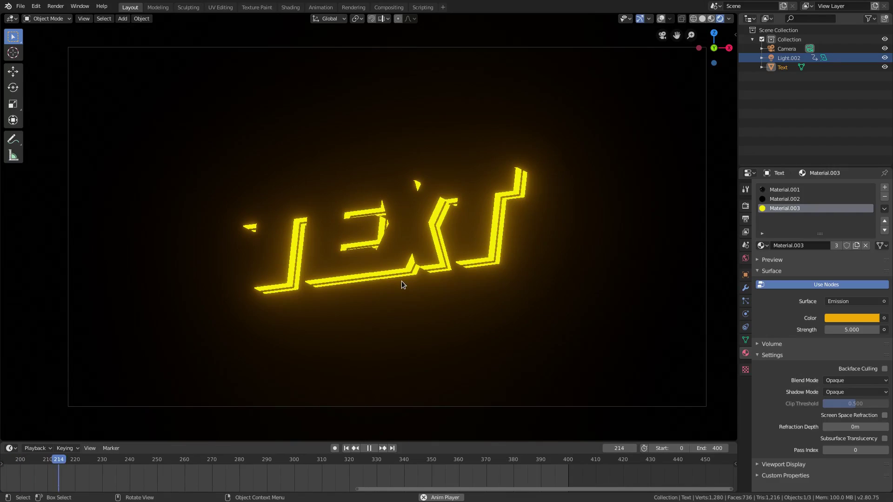
Add a Point light to the scene and move it toward the left end of the text
{"action": "key", "text": "shift+a"}
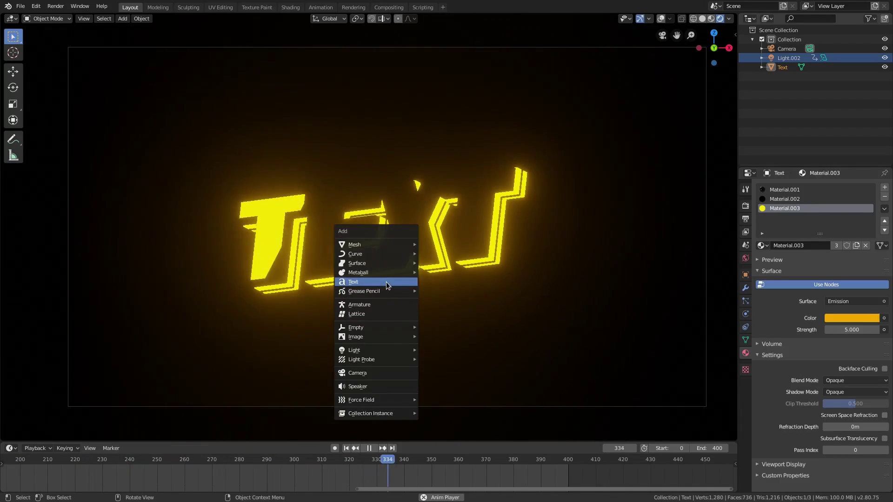
{"action": "mouse_move", "coordinate": [394, 348]}
{"action": "left_click", "coordinate": [436, 349]}
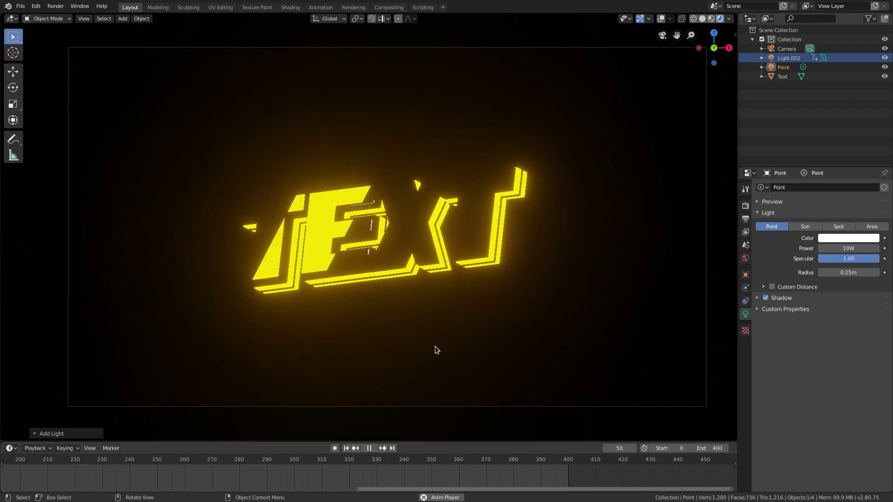
{"action": "scroll", "coordinate": [435, 347], "scroll_direction": "down", "scroll_amount": 3}
{"action": "key", "text": "g"}
{"action": "left_click", "coordinate": [298, 283]}
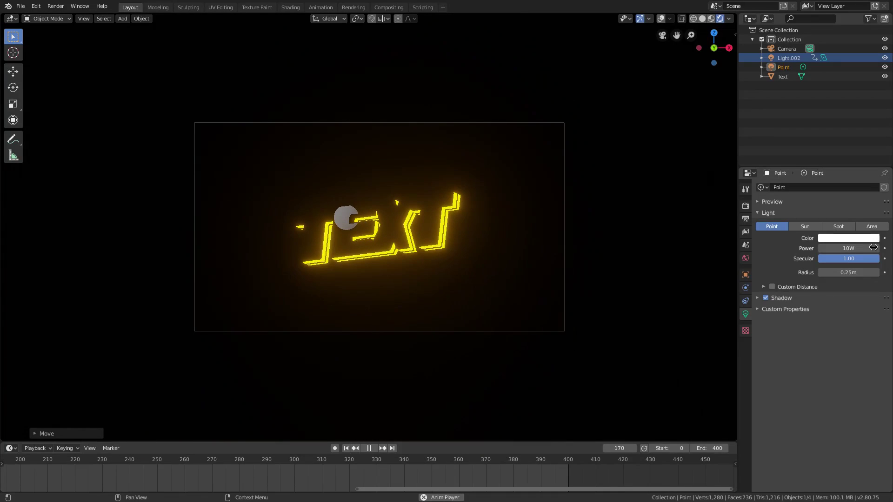
Convert the new light to a square Area light with a size of 1.93 m
{"action": "left_click", "coordinate": [858, 227]}
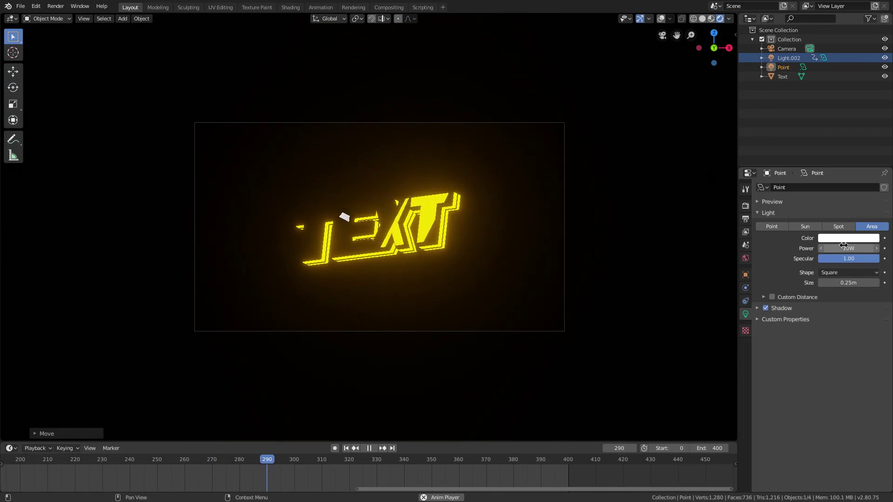
{"action": "left_click", "coordinate": [841, 273]}
{"action": "left_click", "coordinate": [837, 282]}
{"action": "left_click_drag", "start_coordinate": [836, 283], "coordinate": [878, 282]}
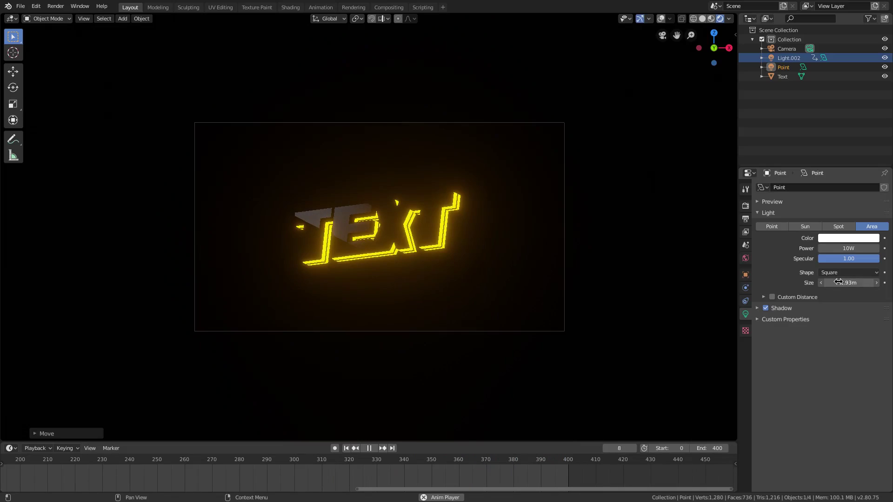
{"action": "left_click", "coordinate": [829, 272]}
{"action": "left_click", "coordinate": [833, 283]}
Try a higher power on the area light and a Roughness of 0.142 on the text's Material.001
{"action": "left_click_drag", "start_coordinate": [836, 248], "coordinate": [865, 248]}
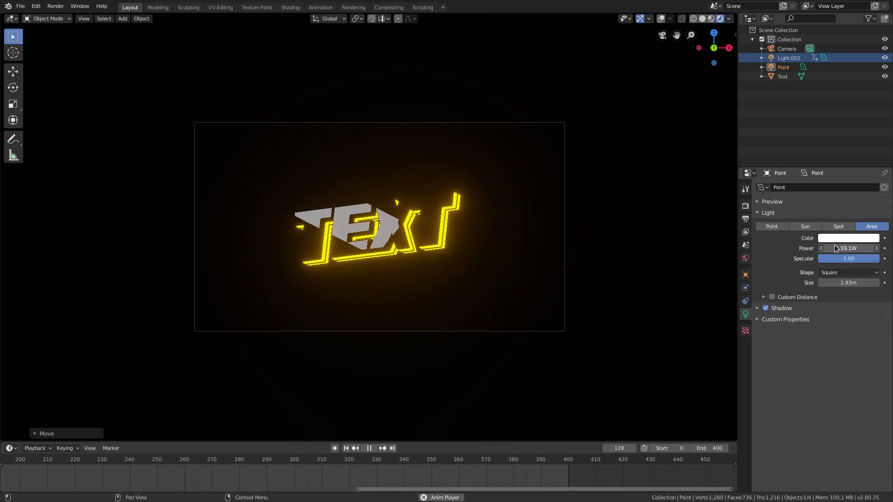
{"action": "left_click", "coordinate": [398, 232]}
{"action": "scroll", "coordinate": [511, 251], "scroll_direction": "up", "scroll_amount": 2}
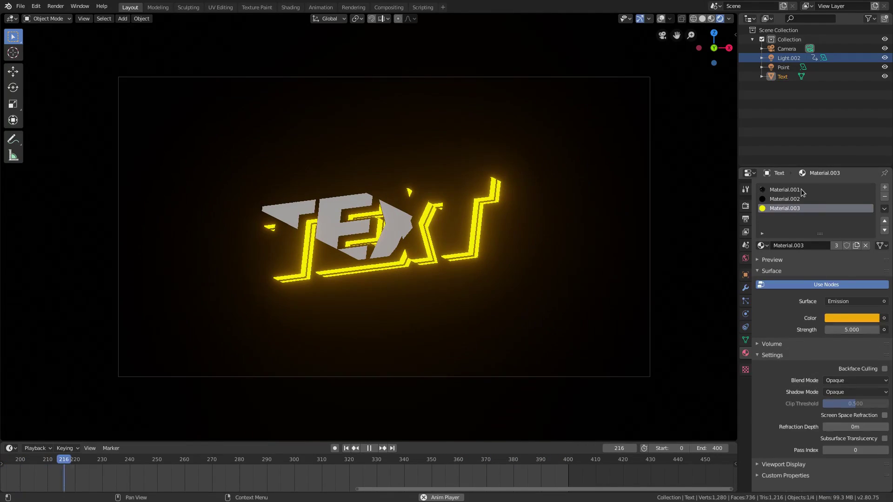
{"action": "left_click", "coordinate": [790, 190]}
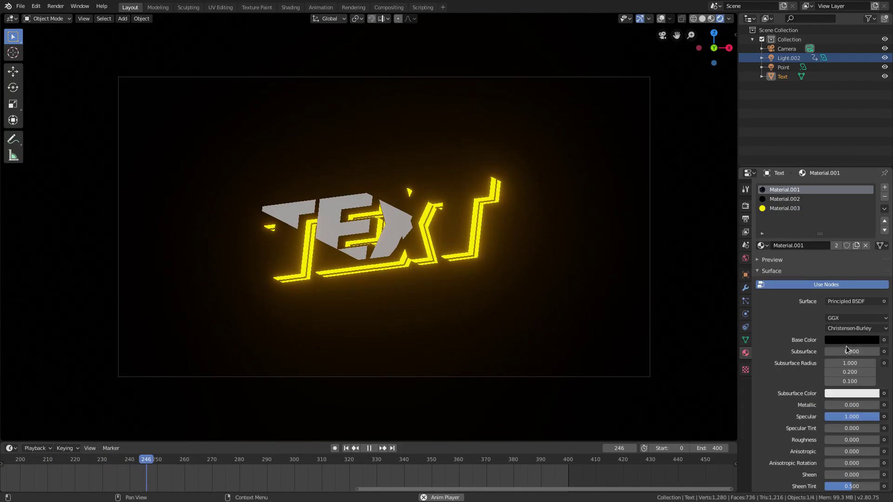
{"action": "mouse_move", "coordinate": [846, 439]}
{"action": "left_mouse_down"}
{"action": "mouse_move", "coordinate": [872, 439]}
{"action": "mouse_move", "coordinate": [838, 439]}
{"action": "left_mouse_up"}
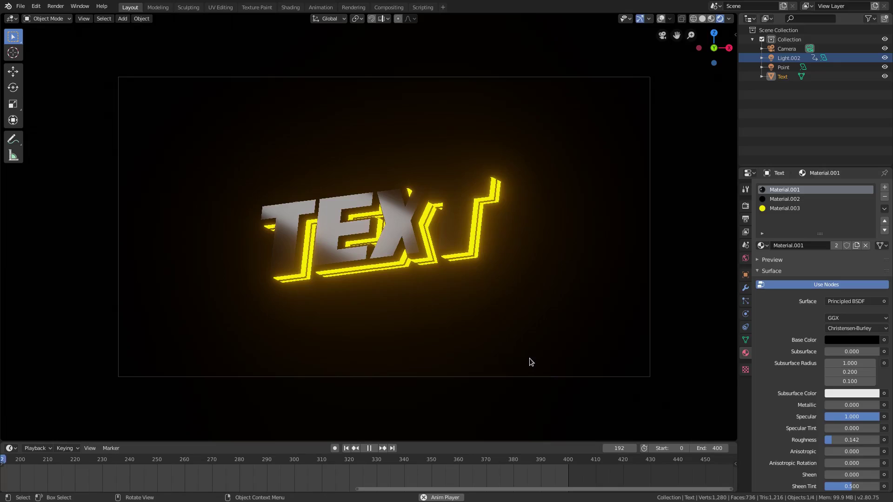
Undo the roughness and light power changes, returning to the selected area light
{"action": "key", "text": "ctrl+z"}
{"action": "key", "text": "ctrl+z"}
{"action": "key", "text": "ctrl+z"}
{"action": "key", "text": "ctrl+z"}
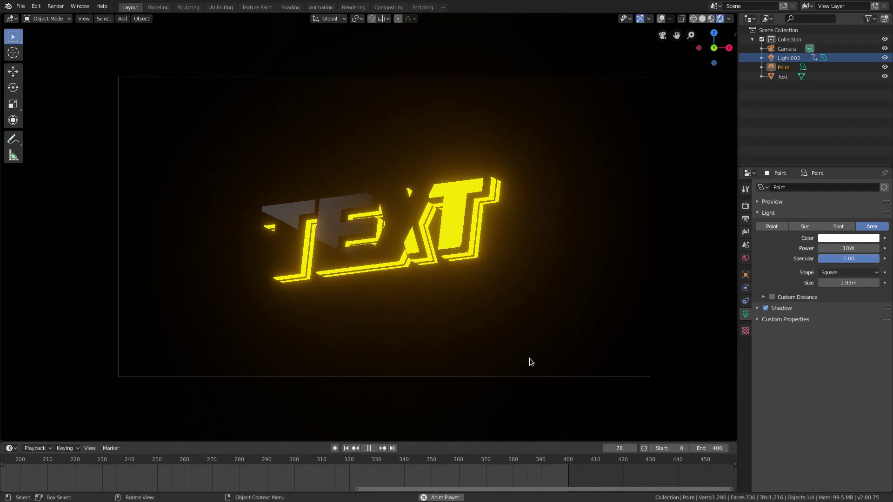
Rotate the area light about the global Z axis, the global Y axis, and the global Z axis again
{"action": "key", "text": "r"}
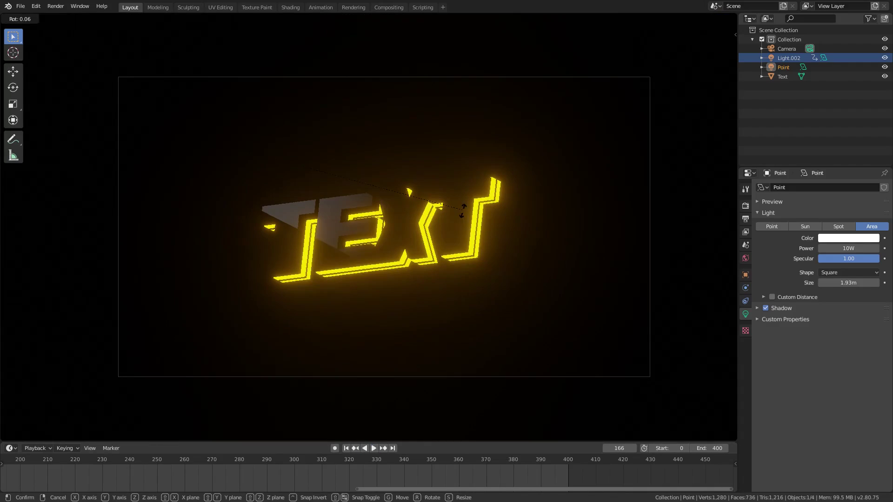
{"action": "key", "text": "y"}
{"action": "key", "text": "z"}
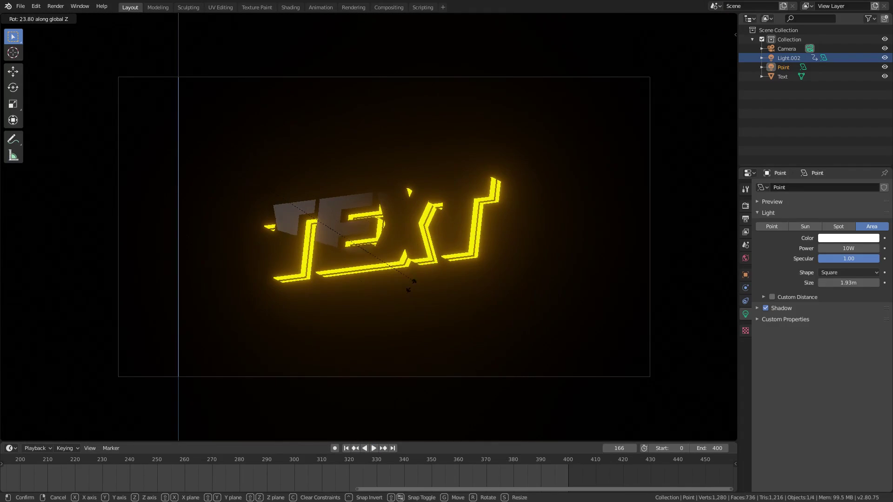
{"action": "left_click", "coordinate": [321, 358]}
{"action": "middle_click_drag", "start_coordinate": [396, 293], "coordinate": [402, 292]}
{"action": "key", "text": "r"}
{"action": "key", "text": "y"}
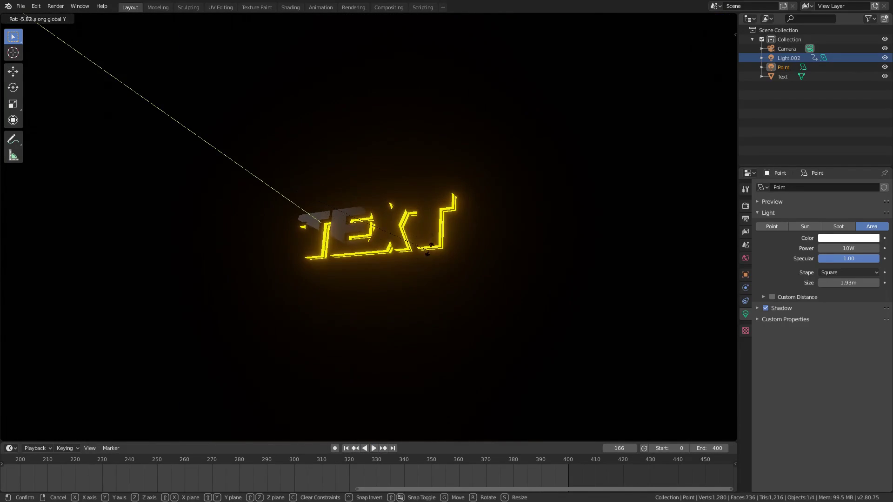
{"action": "left_click", "coordinate": [324, 132]}
{"action": "key", "text": "r"}
{"action": "key", "text": "y"}
{"action": "key", "text": "z"}
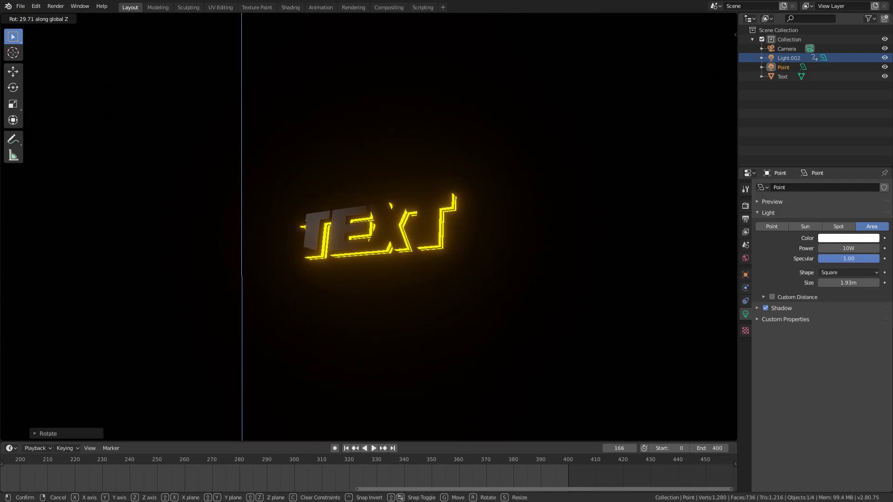
{"action": "left_click", "coordinate": [359, 43]}
Fine-tune the area light's angle with a free trackball rotation while looking through the camera
{"action": "key", "text": "KP_0"}
{"action": "key", "text": "r"}
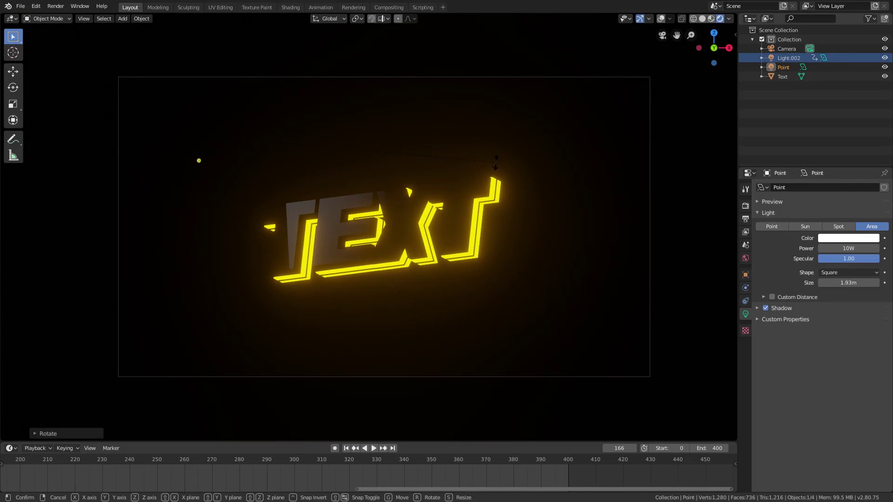
{"action": "key", "text": "y"}
{"action": "key", "text": "z"}
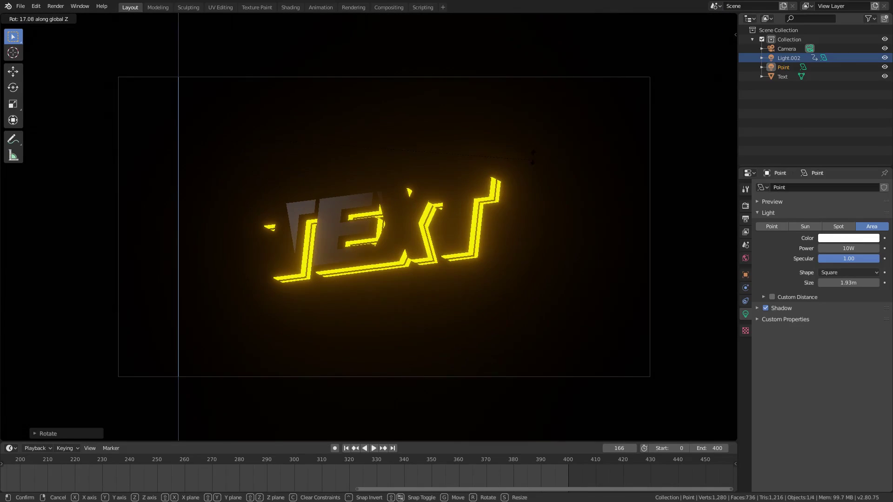
{"action": "key", "text": "z"}
{"action": "key", "text": "r"}
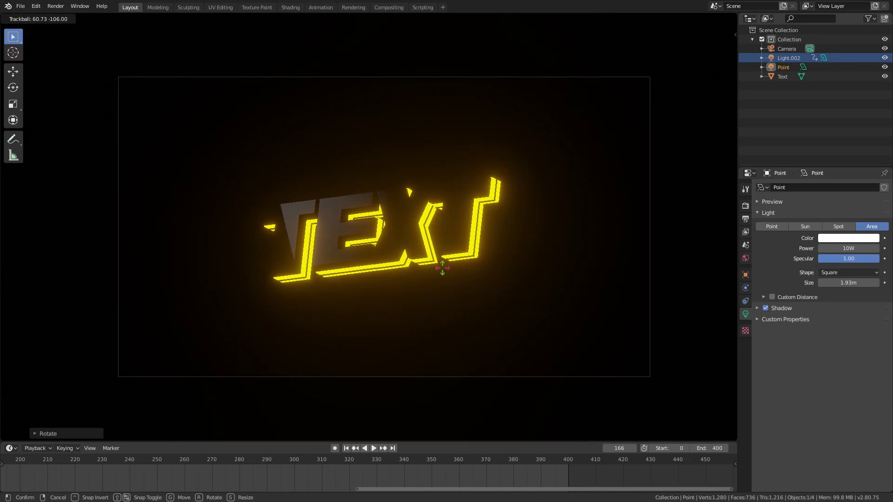
{"action": "left_click", "coordinate": [413, 278]}
{"action": "key", "text": "s"}
{"action": "key", "text": "z"}
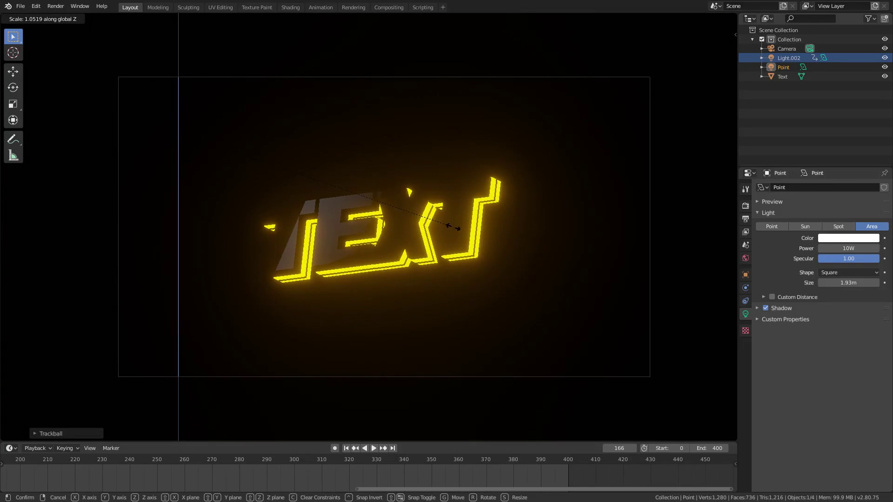
{"action": "right_click", "coordinate": [459, 182]}
{"action": "key", "text": "s"}
{"action": "key", "text": "y"}
{"action": "key", "text": "y"}
{"action": "right_click", "coordinate": [412, 194]}
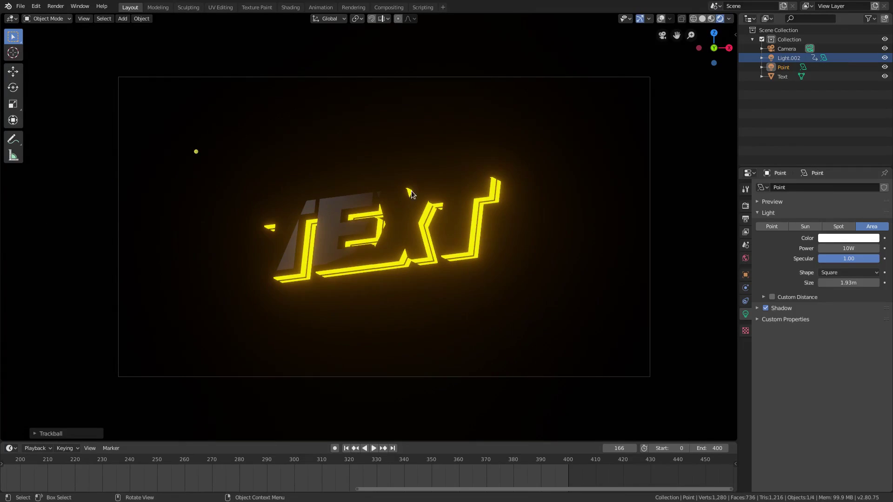
Move the area light closer to the first letter of the text and scale it up uniformly
{"action": "key", "text": "g"}
{"action": "key", "text": "Return"}
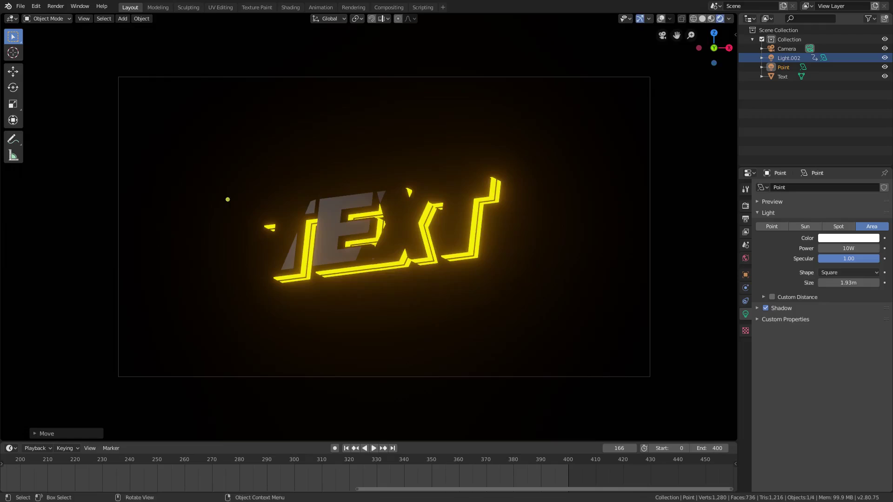
{"action": "key", "text": "s"}
{"action": "left_click", "coordinate": [558, 144]}
{"action": "key", "text": "s"}
{"action": "key", "text": "x"}
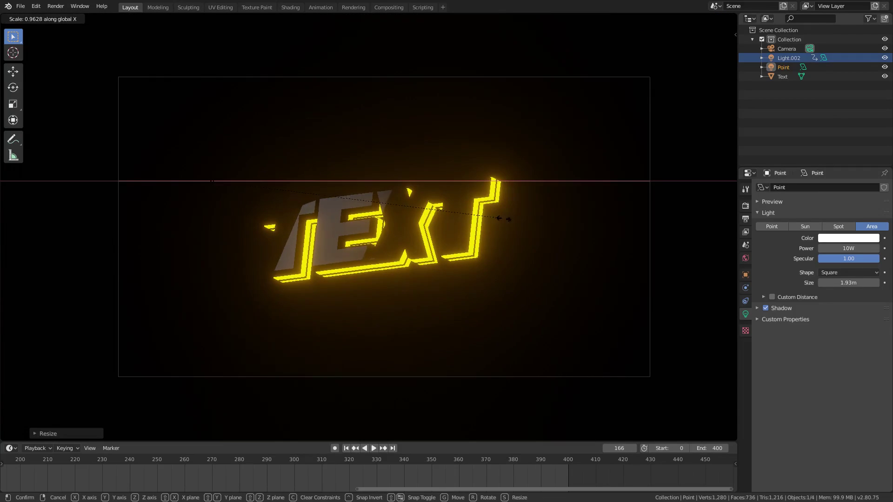
{"action": "right_click", "coordinate": [450, 227]}
Scale the area light to about 0.57 along its local X axis and set its power to 6.6 W
{"action": "key", "text": "s"}
{"action": "key", "text": "x"}
{"action": "key", "text": "x"}
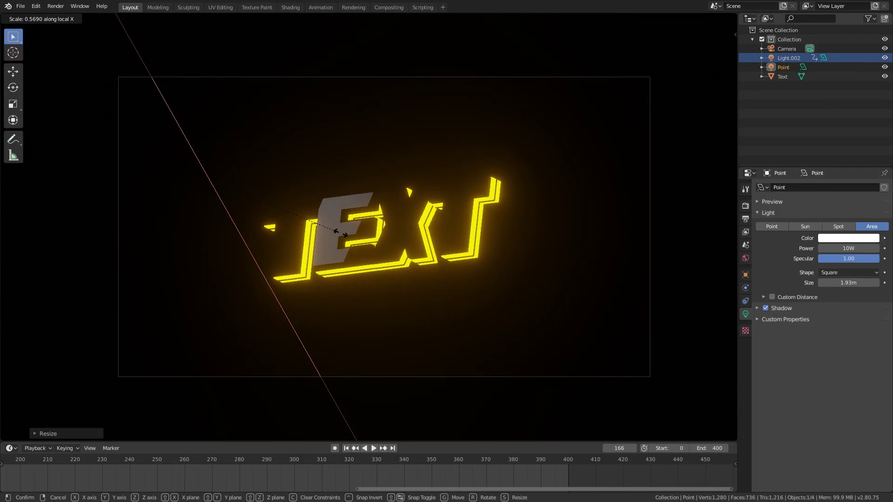
{"action": "left_click", "coordinate": [340, 233]}
{"action": "mouse_move", "coordinate": [849, 248]}
{"action": "left_mouse_down"}
{"action": "mouse_move", "coordinate": [820, 248]}
{"action": "mouse_move", "coordinate": [839, 248]}
{"action": "left_mouse_up"}
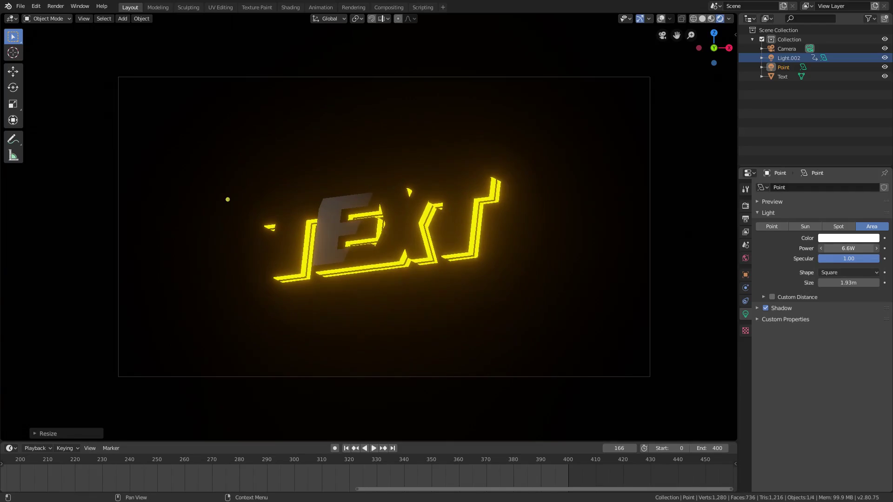
{"action": "right_click", "coordinate": [439, 239]}
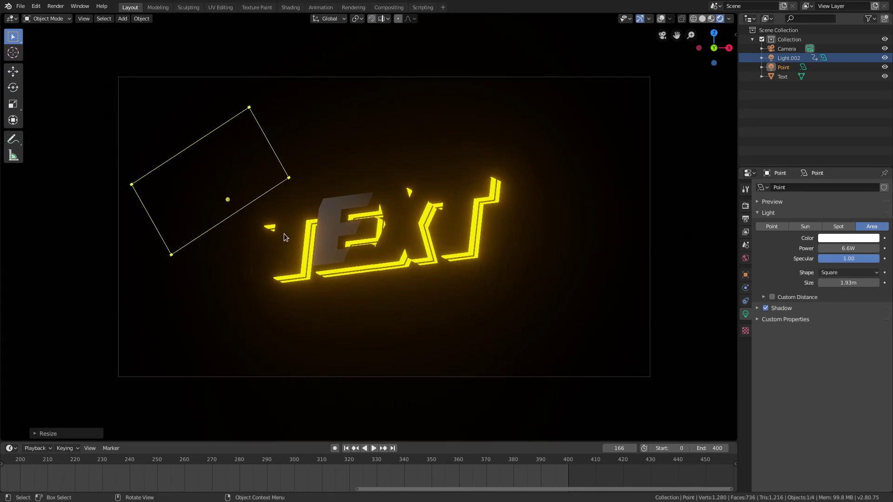
Move the area light near the first letter, then try duplicating it towards the last letter and delete the duplicate
{"action": "key", "text": "g"}
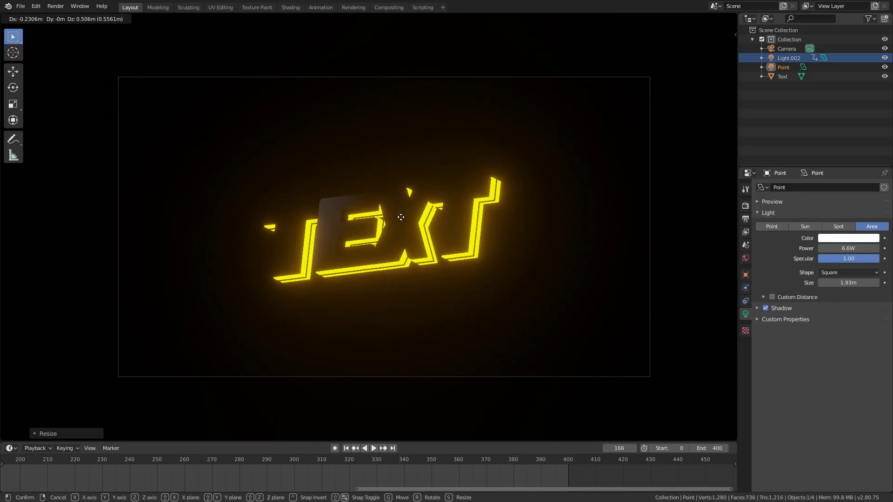
{"action": "left_click", "coordinate": [419, 239]}
{"action": "key", "text": "shift+d"}
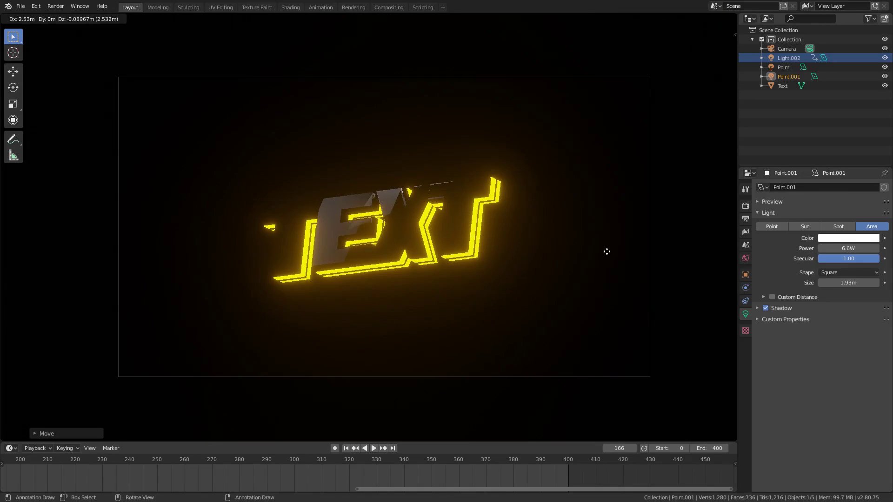
{"action": "key", "text": "Escape"}
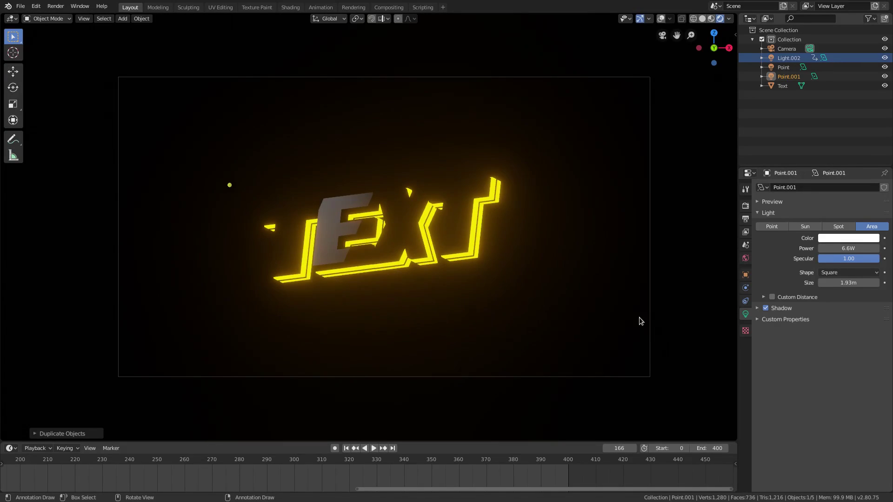
{"action": "key", "text": "Delete"}
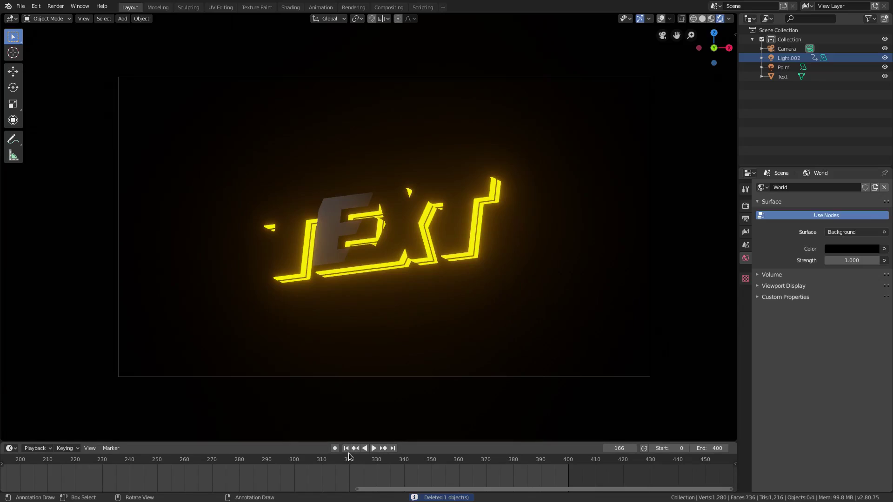
Preview the light-reveal animation and delete the Point area light from the scene
{"action": "left_click", "coordinate": [372, 448]}
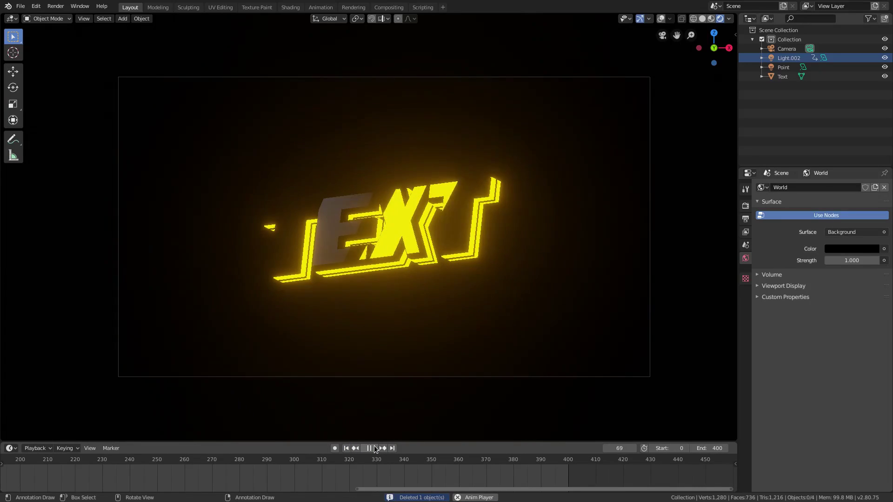
{"action": "left_click", "coordinate": [372, 448]}
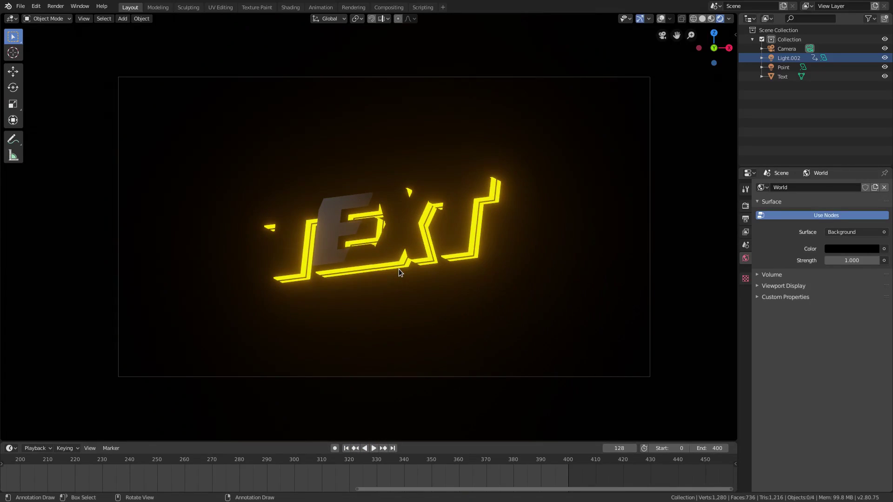
{"action": "left_click", "coordinate": [784, 67]}
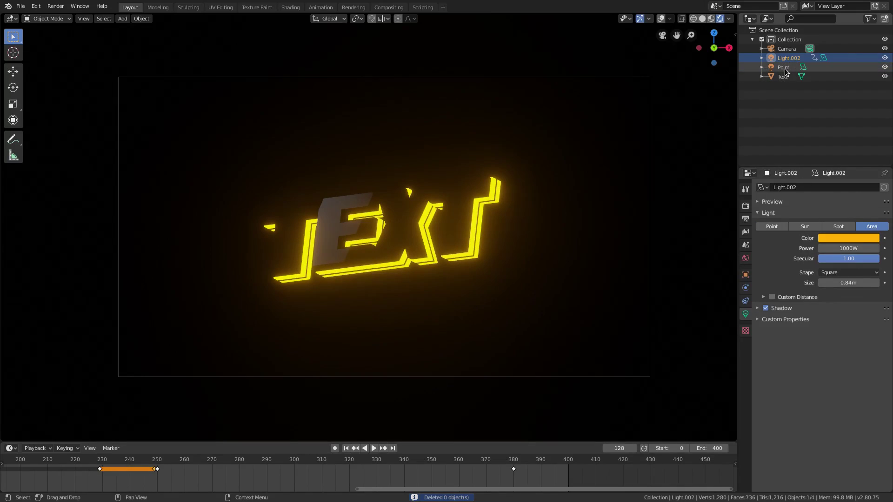
{"action": "key", "text": "Delete"}
Set the text's Material.003 emission strength to 10 and change its emission colour to blue
{"action": "left_click", "coordinate": [785, 67]}
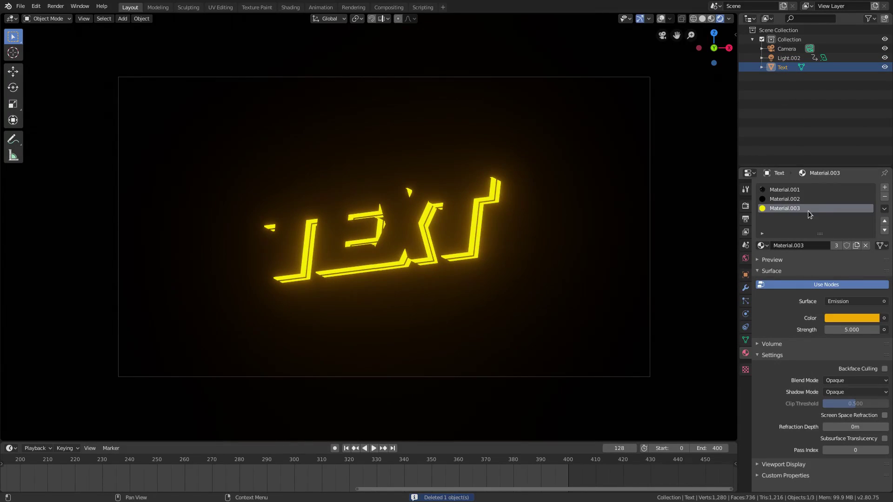
{"action": "left_click_drag", "start_coordinate": [850, 329], "coordinate": [885, 329]}
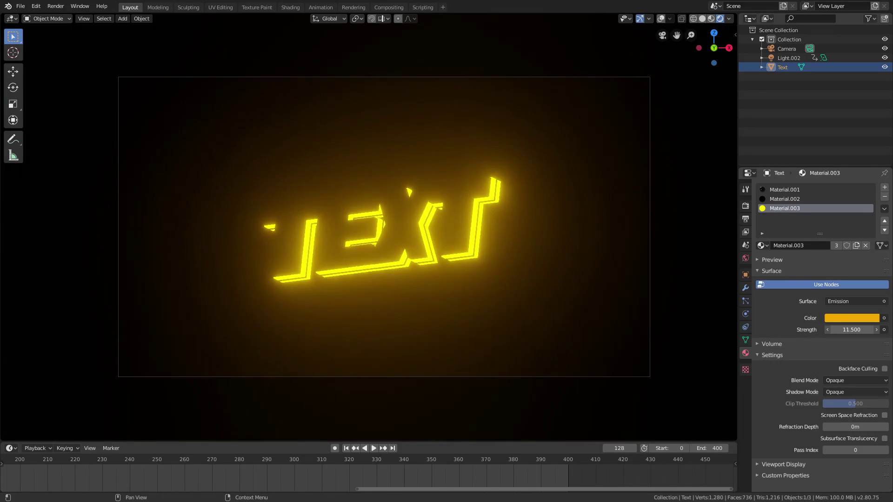
{"action": "left_click", "coordinate": [851, 318]}
{"action": "left_click_drag", "start_coordinate": [836, 195], "coordinate": [804, 219]}
Play the animation from the first frame and check the blue edges against the yellow light up close
{"action": "left_click", "coordinate": [346, 448]}
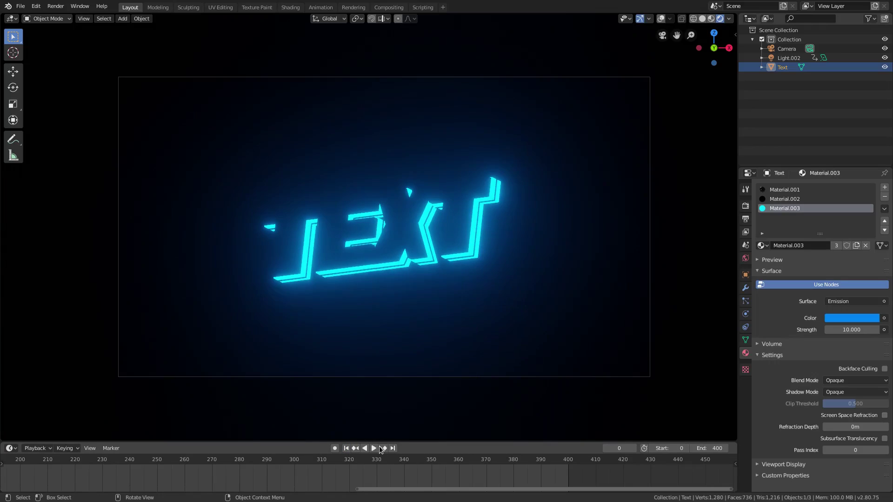
{"action": "left_click", "coordinate": [377, 448]}
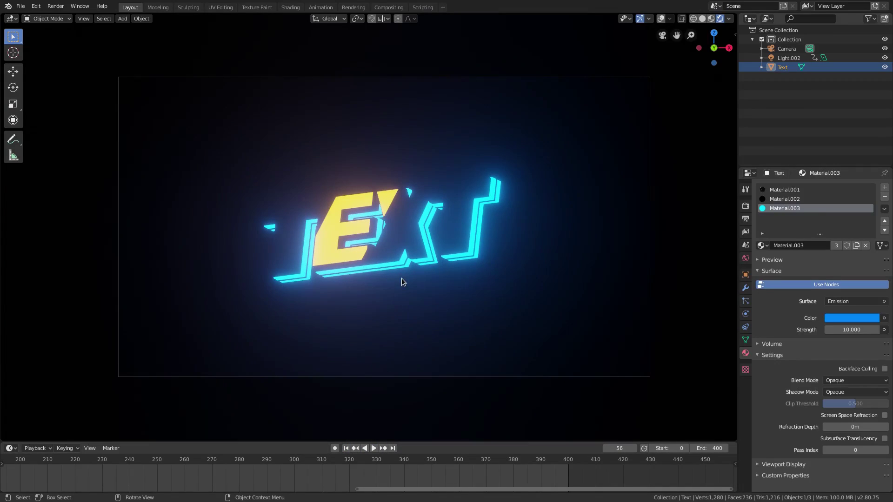
{"action": "scroll", "coordinate": [402, 282], "scroll_direction": "up", "scroll_amount": 2}
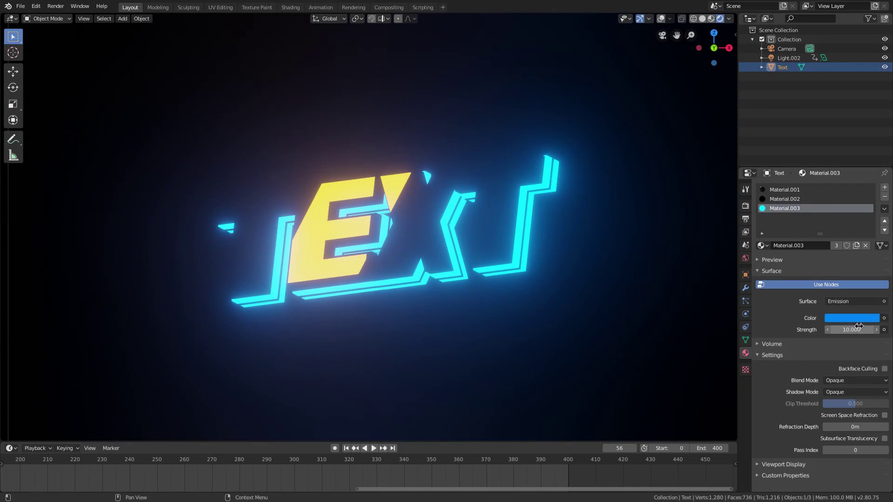
Lower Material.003's emission strength to 3.3 and replay the animation from the first frame
{"action": "mouse_move", "coordinate": [858, 327]}
{"action": "left_mouse_down"}
{"action": "mouse_move", "coordinate": [877, 327]}
{"action": "mouse_move", "coordinate": [835, 327]}
{"action": "mouse_move", "coordinate": [844, 329]}
{"action": "left_mouse_up"}
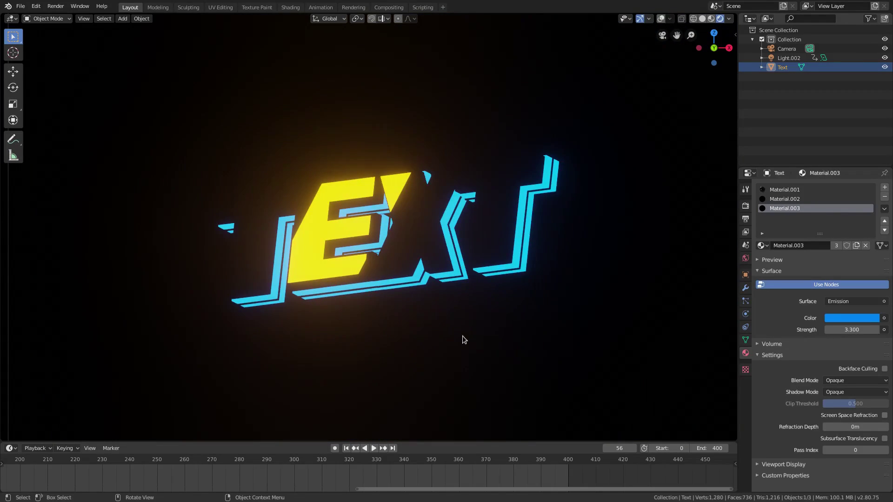
{"action": "scroll", "coordinate": [462, 339], "scroll_direction": "down", "scroll_amount": 2}
{"action": "left_click", "coordinate": [346, 448]}
{"action": "left_click", "coordinate": [373, 448]}
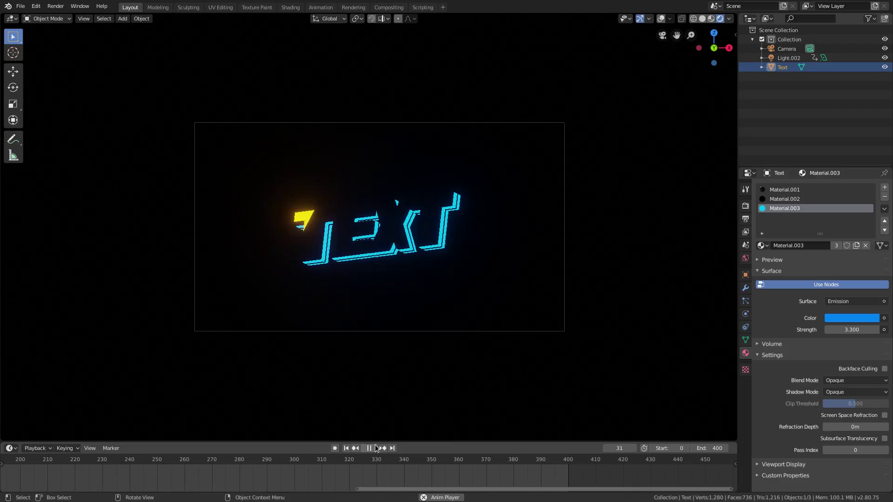
{"action": "scroll", "coordinate": [433, 361], "scroll_direction": "up", "scroll_amount": 3}
{"action": "left_click", "coordinate": [371, 448]}
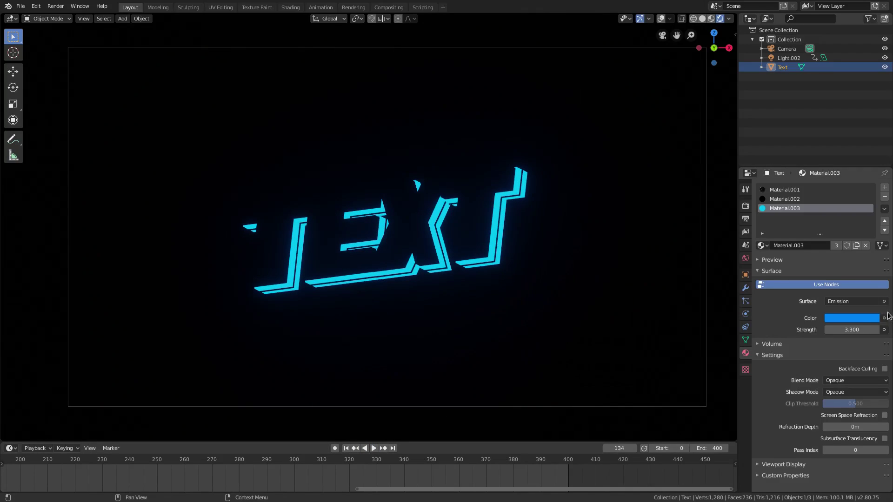
Raise Material.003's emission strength to 10 and replay the animation from the start
{"action": "left_click_drag", "start_coordinate": [851, 329], "coordinate": [865, 330]}
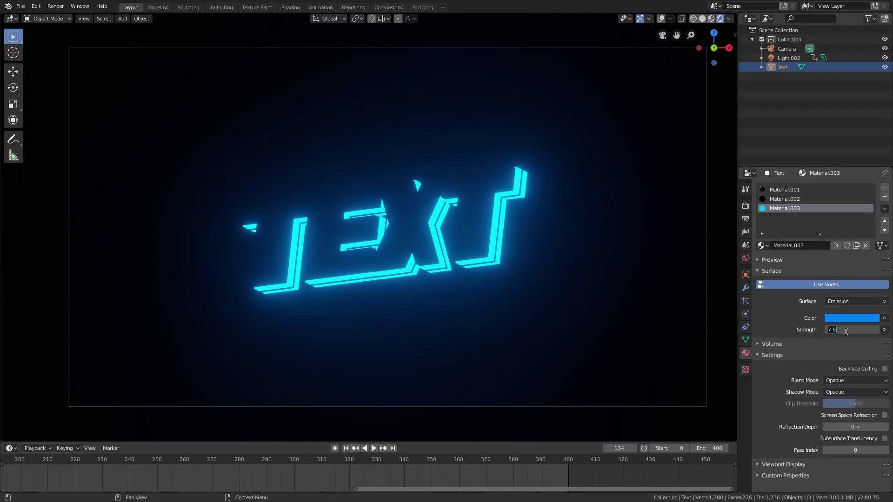
{"action": "key", "text": "Return"}
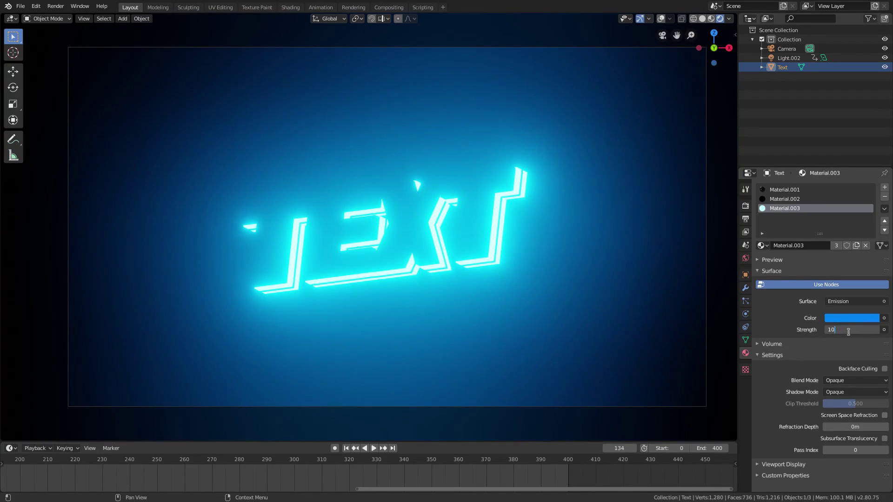
{"action": "key", "text": "Return"}
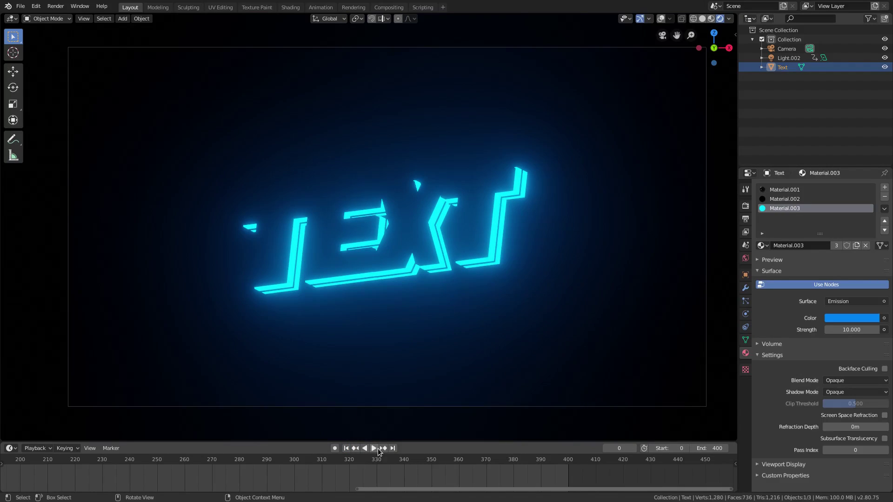
{"action": "left_click", "coordinate": [374, 449]}
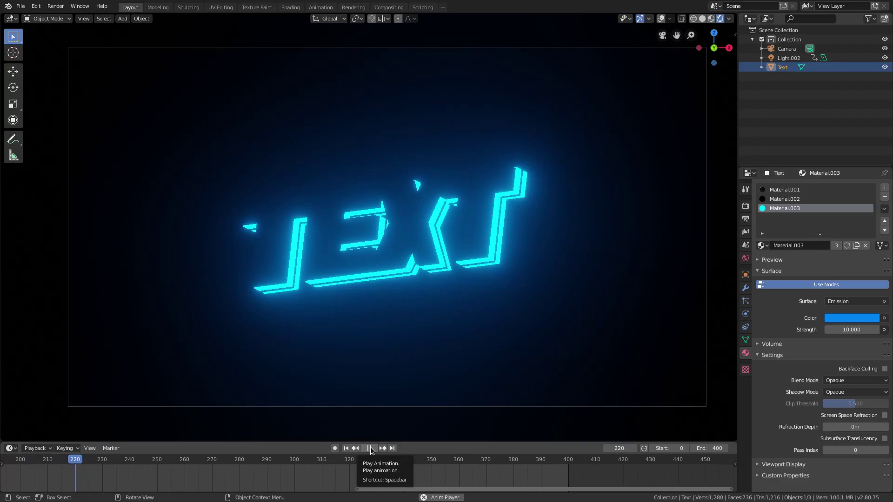
{"action": "left_click", "coordinate": [371, 448]}
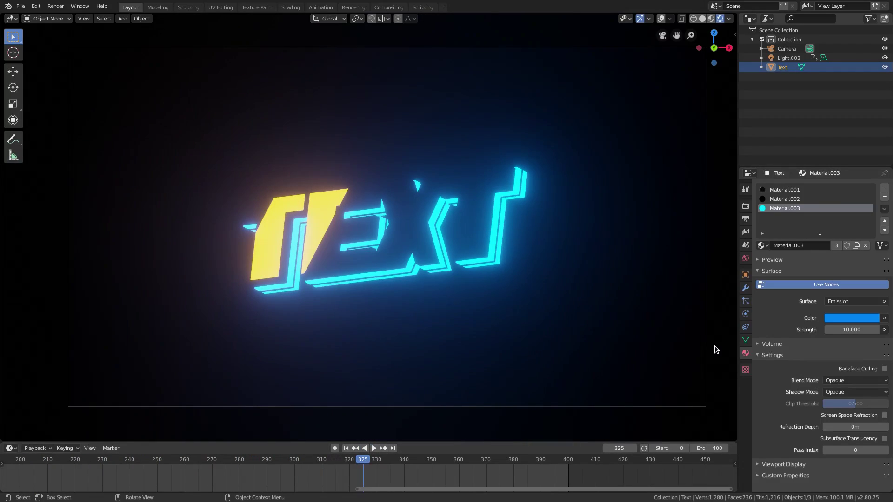
Set Material.003's emission strength to 0
{"action": "left_click", "coordinate": [837, 330]}
{"action": "type", "text": "0"}
{"action": "key", "text": "Return"}
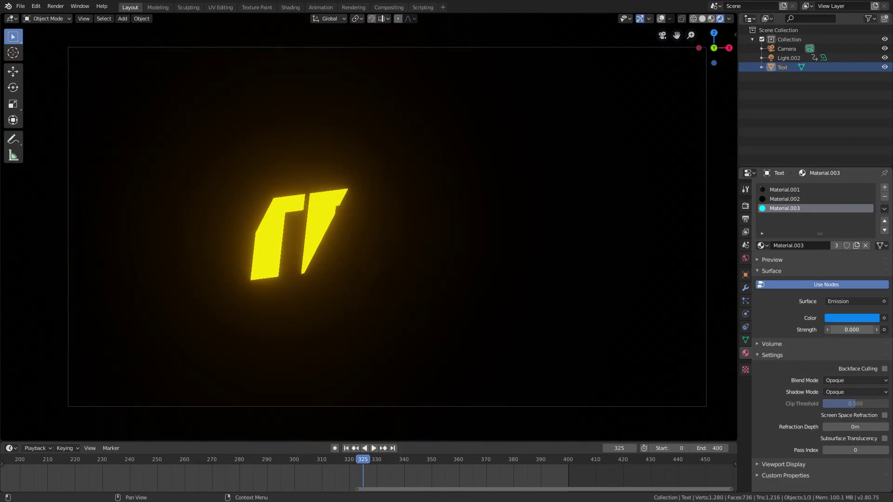
Play the animation from the start, fit its full frame range in the timeline, and scrub to frame 316
{"action": "left_click", "coordinate": [348, 449]}
{"action": "left_click", "coordinate": [372, 449]}
{"action": "scroll", "coordinate": [373, 469], "scroll_direction": "down", "scroll_amount": 7}
{"action": "middle_click_drag", "start_coordinate": [375, 471], "coordinate": [563, 474]}
{"action": "scroll", "coordinate": [490, 475], "scroll_direction": "down", "scroll_amount": 1}
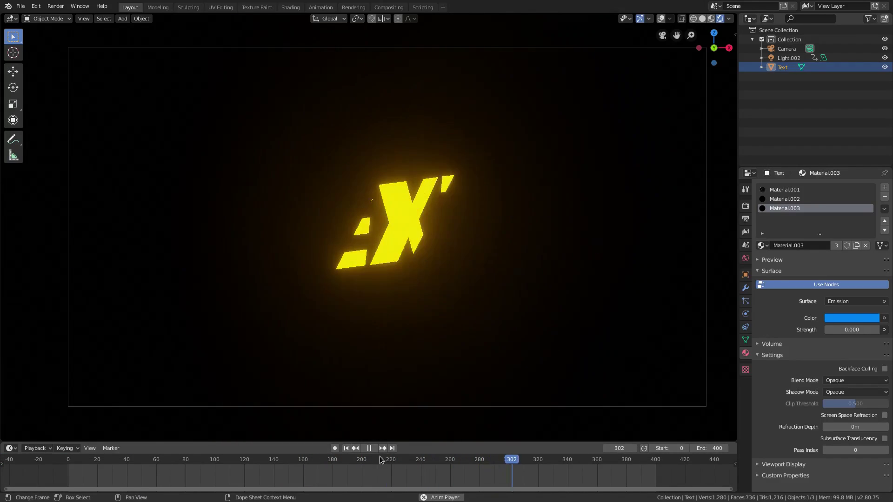
{"action": "left_click", "coordinate": [328, 460]}
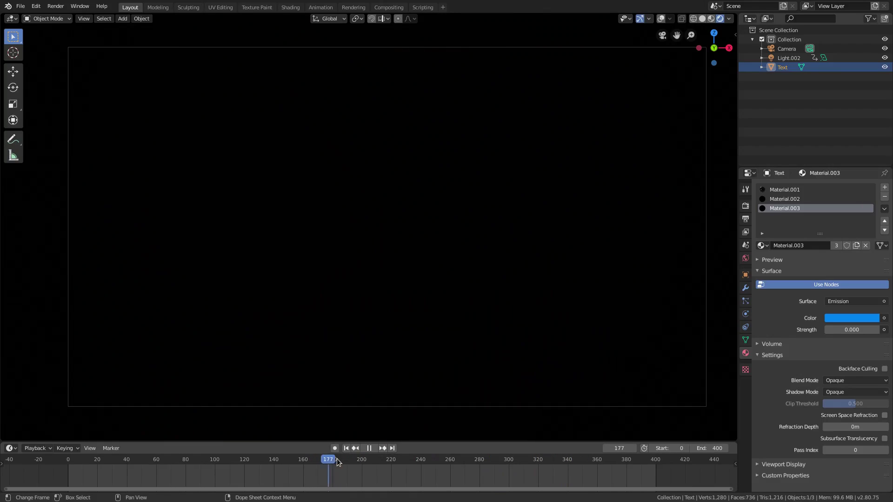
{"action": "left_click_drag", "start_coordinate": [444, 460], "coordinate": [533, 449]}
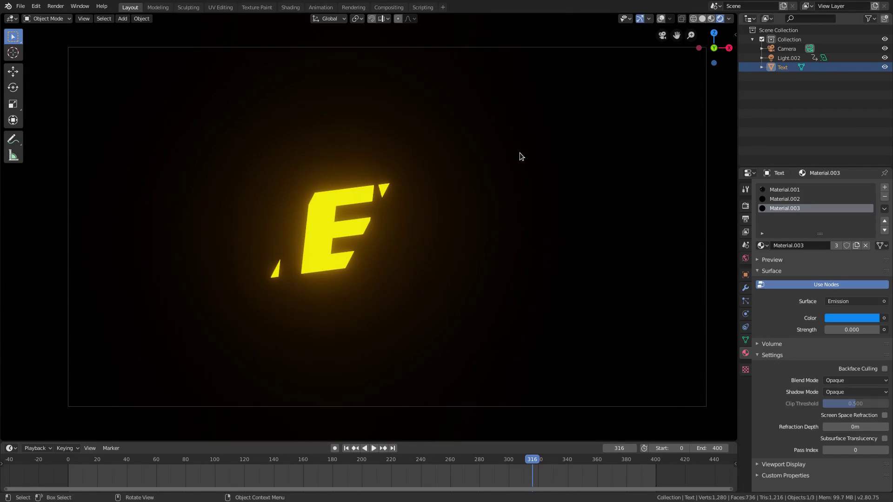
Examine the Eevee Bloom settings and the glow on the text, scrub to frame 27, and play the animation
{"action": "left_click", "coordinate": [745, 205]}
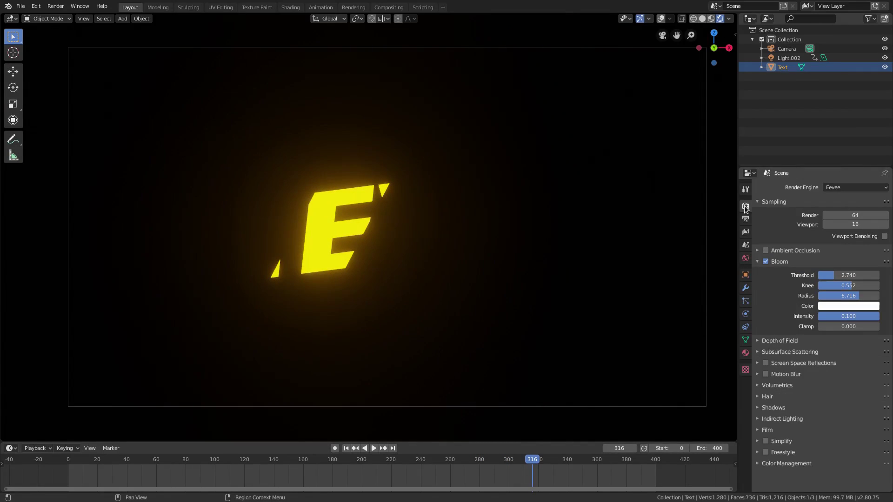
{"action": "scroll", "coordinate": [372, 231], "scroll_direction": "up", "scroll_amount": 2}
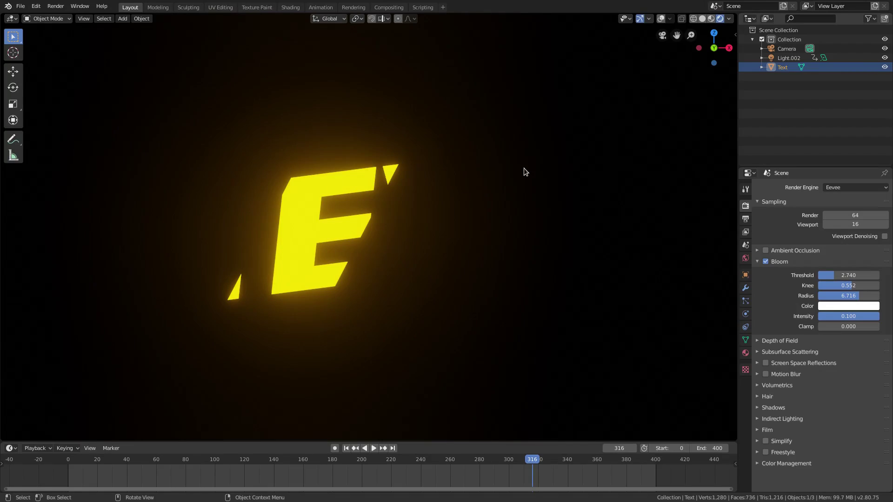
{"action": "scroll", "coordinate": [268, 248], "scroll_direction": "down", "scroll_amount": 2}
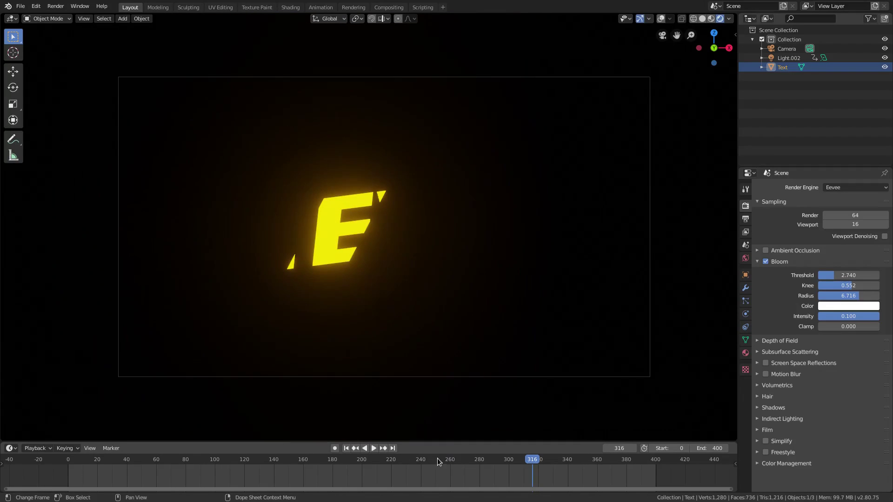
{"action": "left_click_drag", "start_coordinate": [437, 458], "coordinate": [104, 447]}
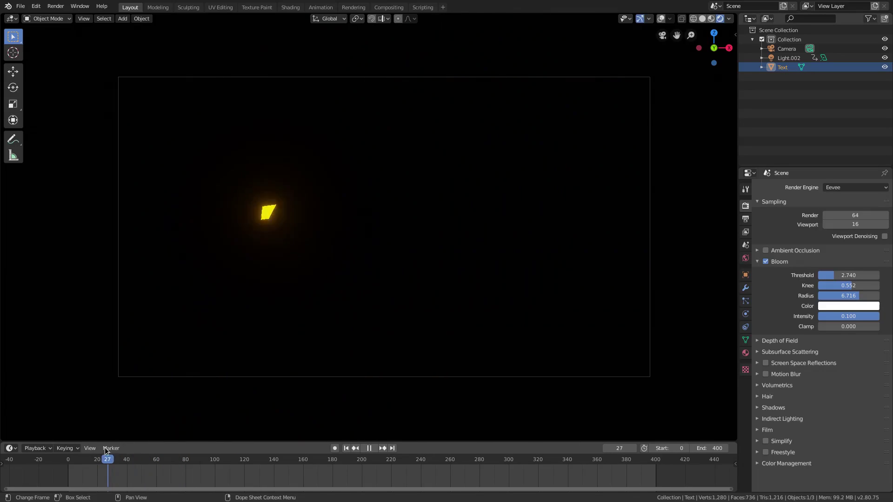
{"action": "left_click", "coordinate": [375, 447]}
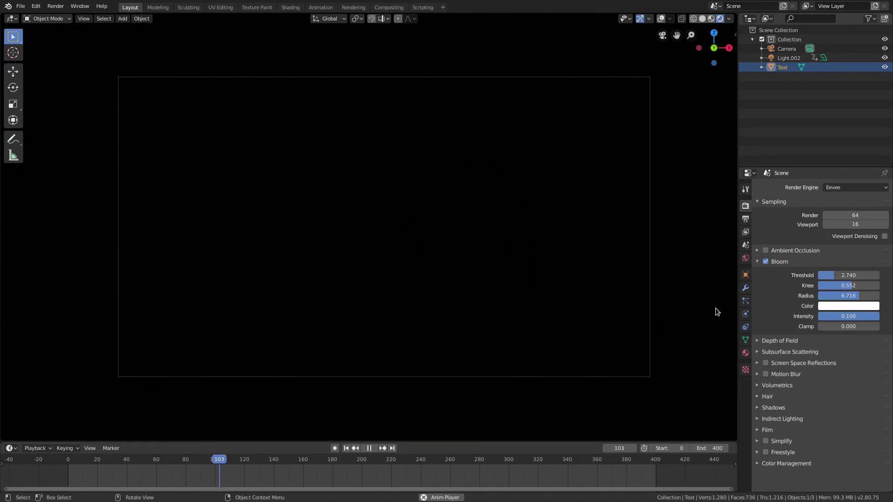